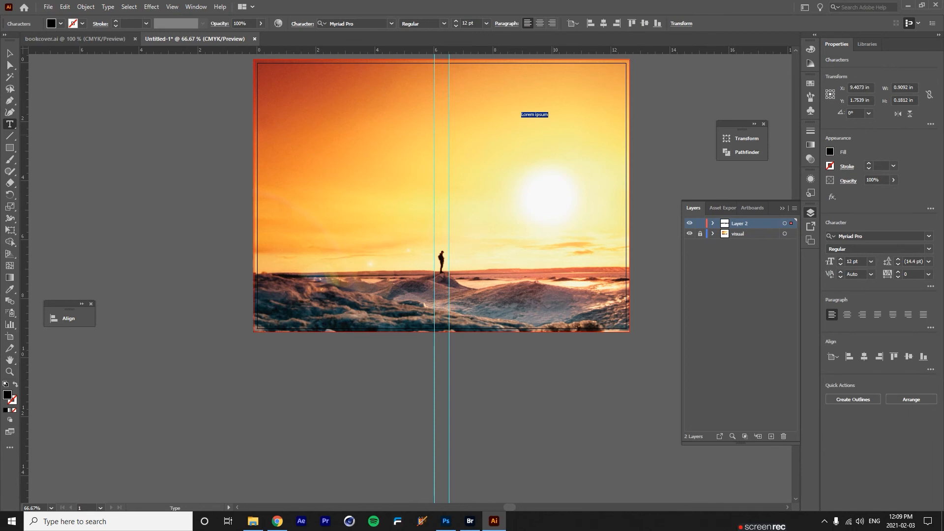
After glancing at the reference cover, replace the placeholder with 'A New Planet' on separate lines.
click(81, 39)
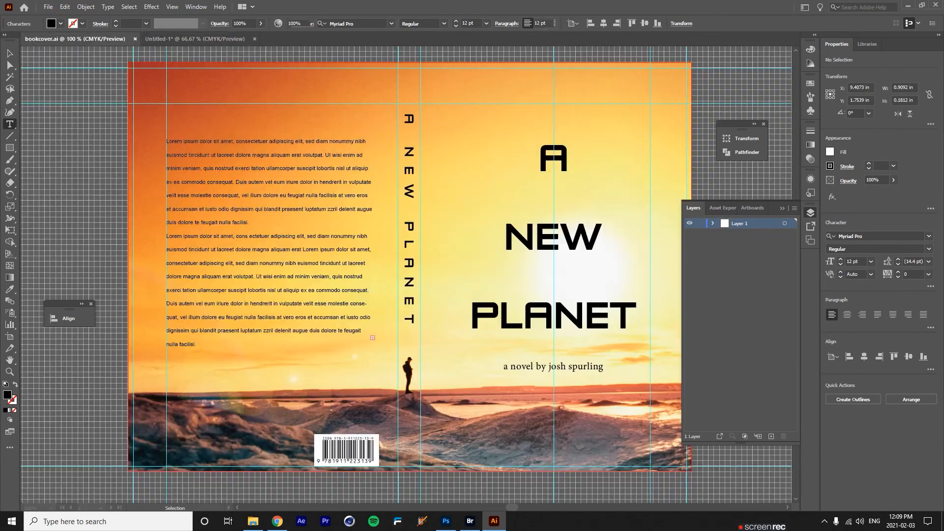
click(219, 39)
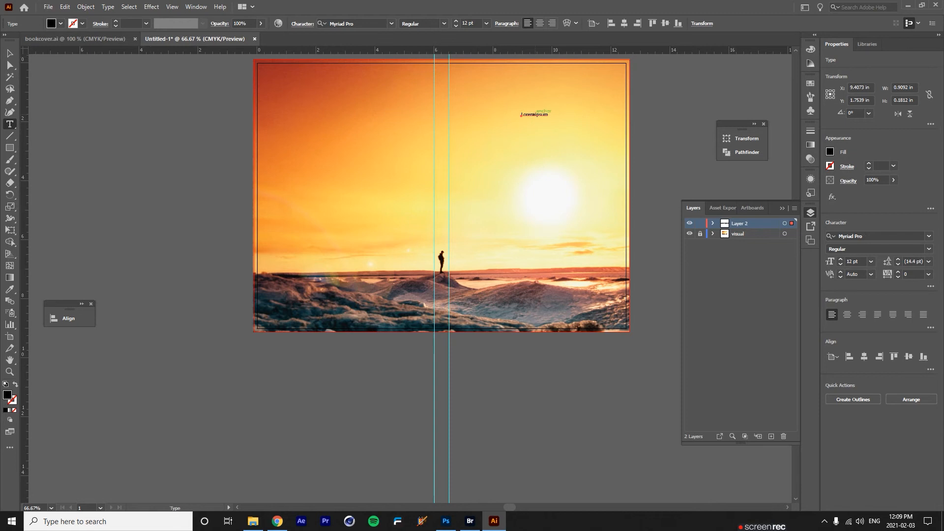
click(545, 115)
key(ctrl+a)
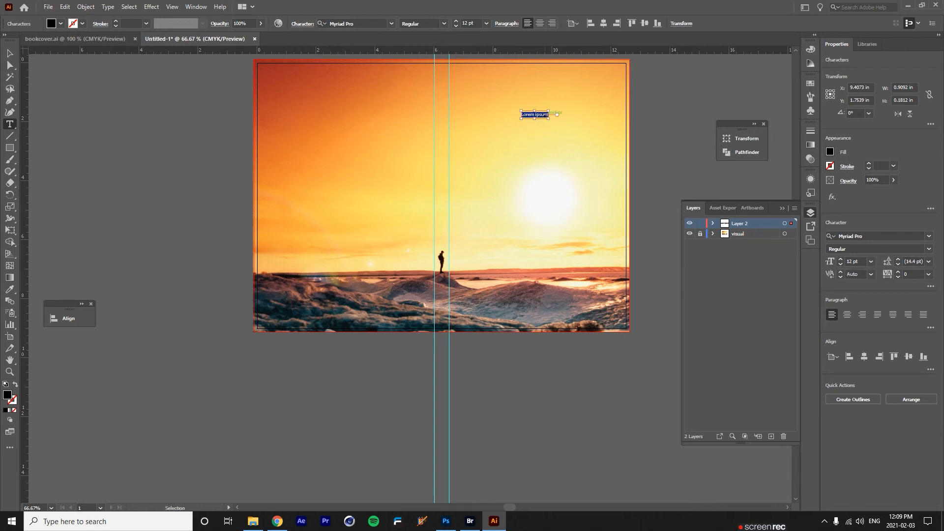
text(A)
key(Return)
text(New )
text(Plane)
text(t)
Set the whole title to 72 pt ZeroesOne-Regular and centre its lines.
key(ctrl+a)
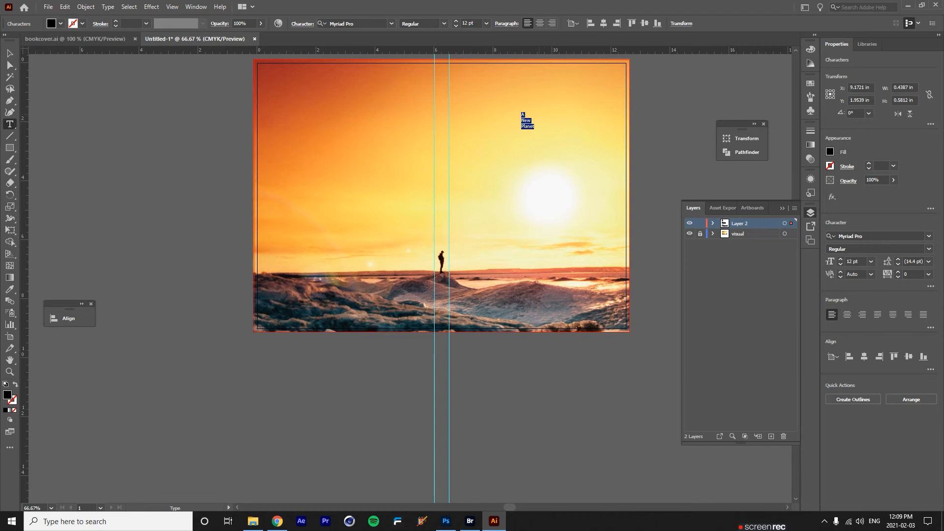
click(486, 23)
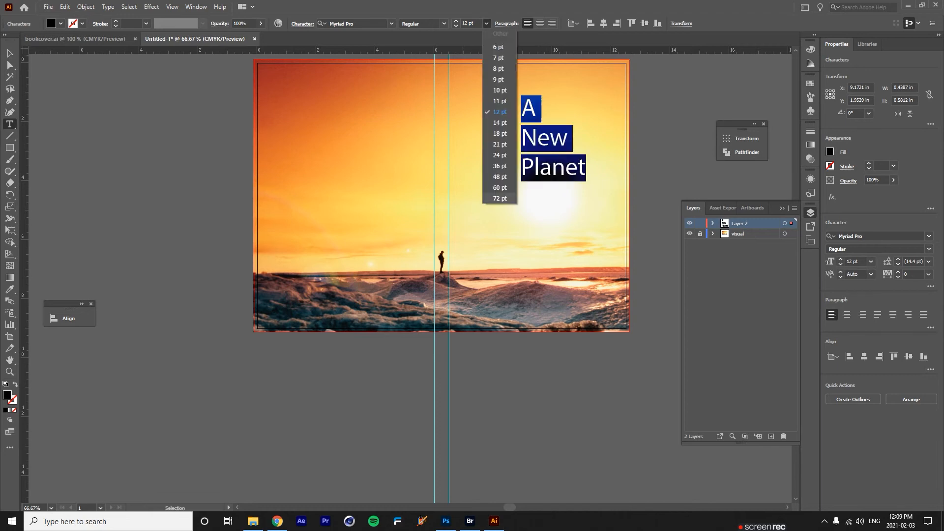
click(499, 198)
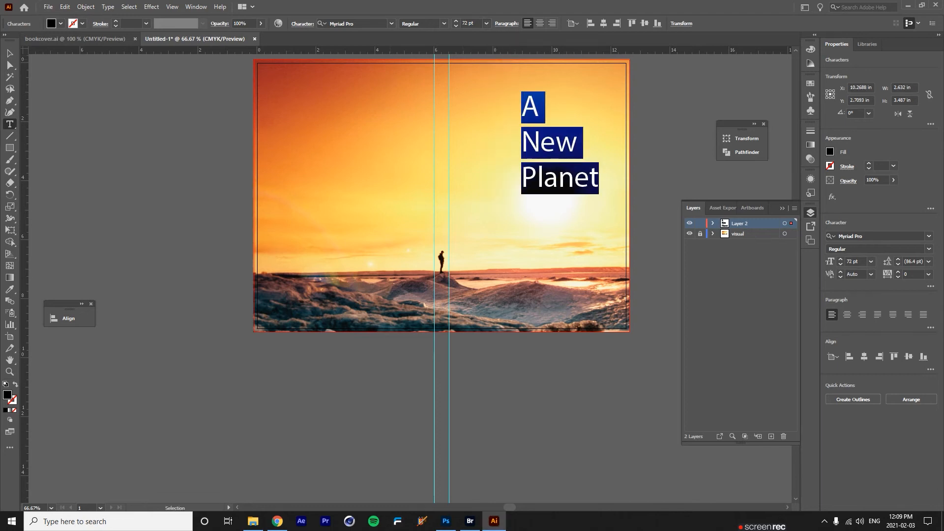
click(351, 23)
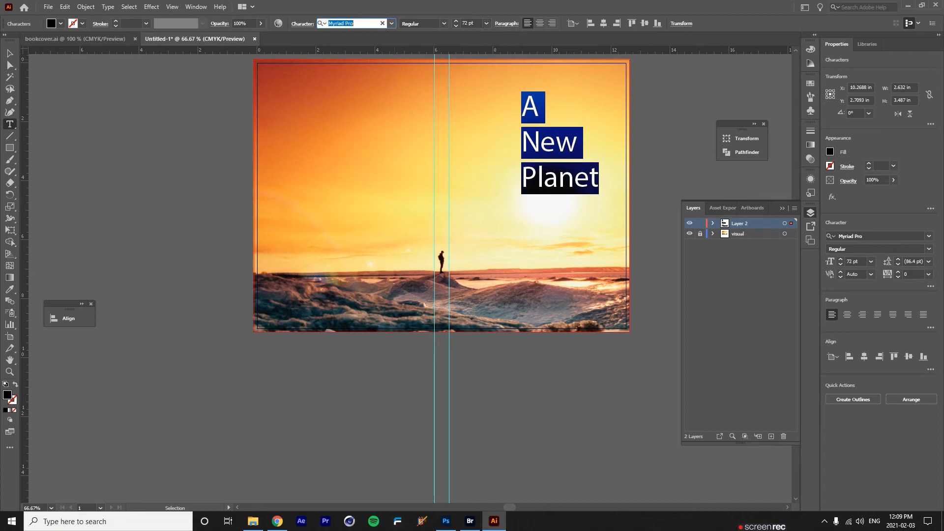
text(zer)
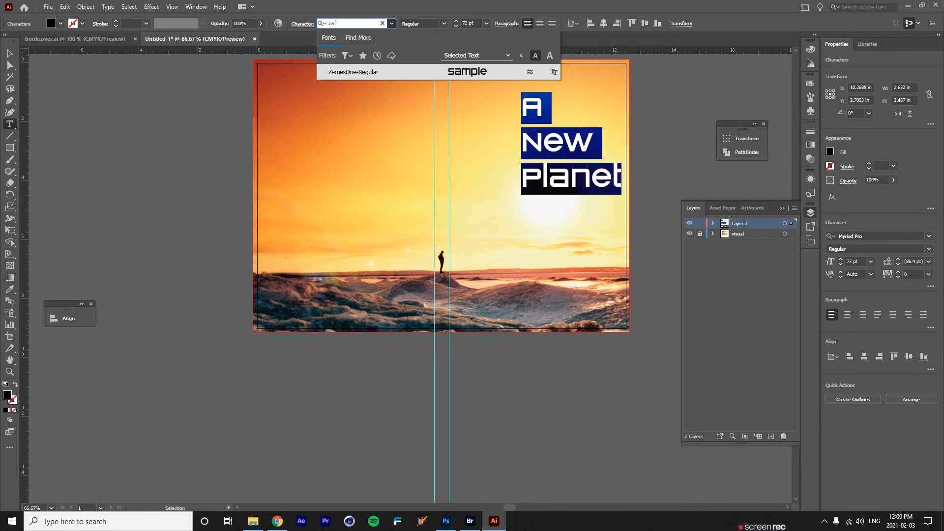
key(Return)
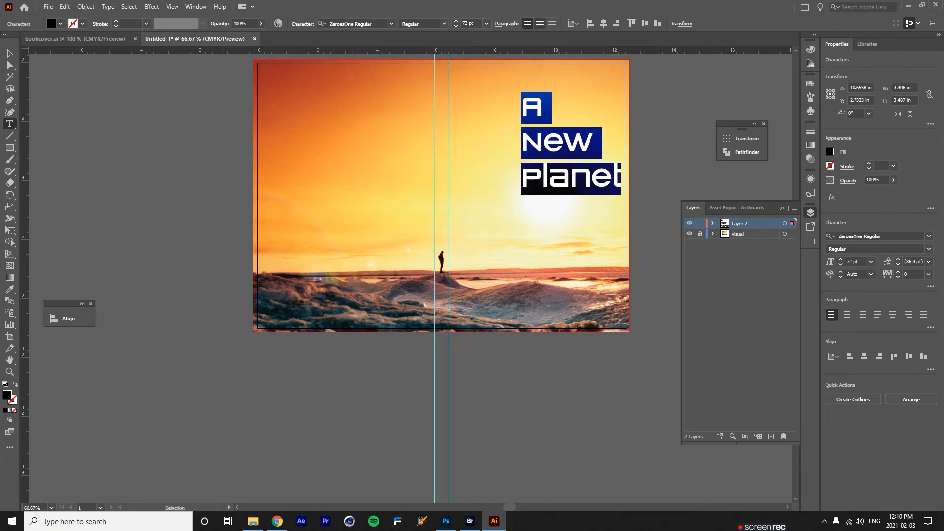
click(539, 23)
Move the title up and left over the sun and centre-align its lines.
click(528, 23)
key(Escape)
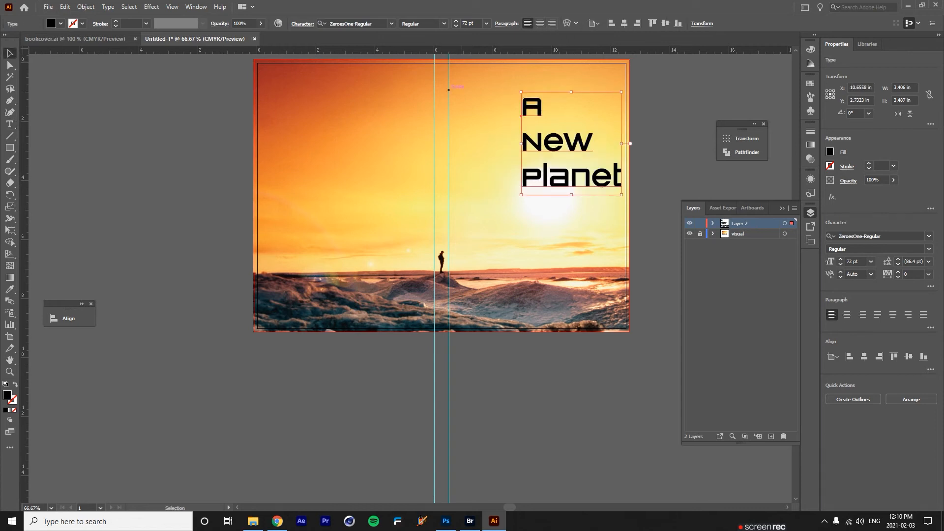
drag(581, 135, 554, 149)
click(539, 23)
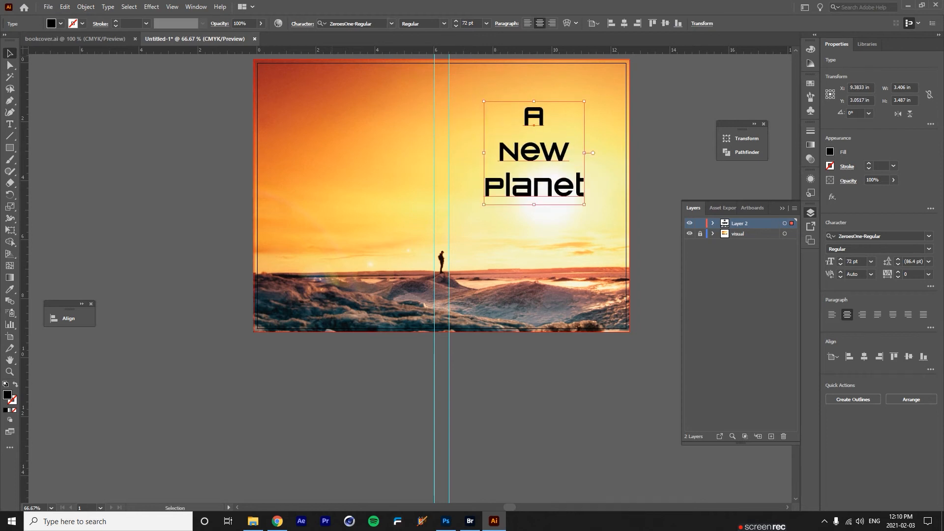
Retype the title in capitals as A / NEW / PLANET on three lines.
double_click(554, 148)
key(ctrl+a)
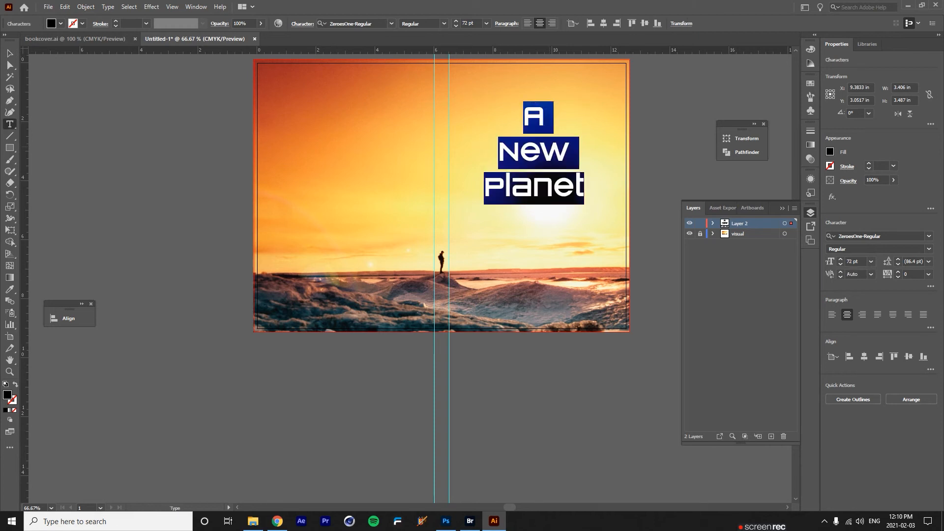
text(A)
key(Return)
text(NEW)
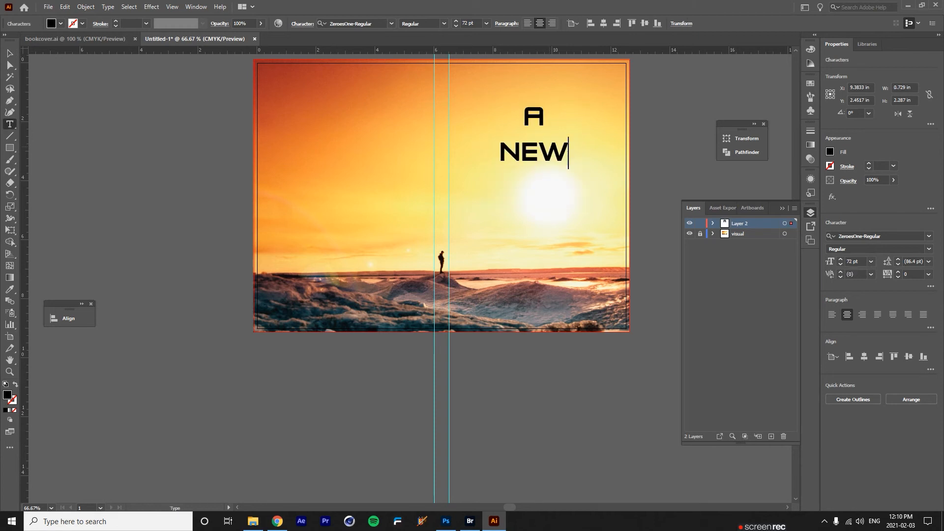
key(BackSpace)
key(Return)
text(PLAN)
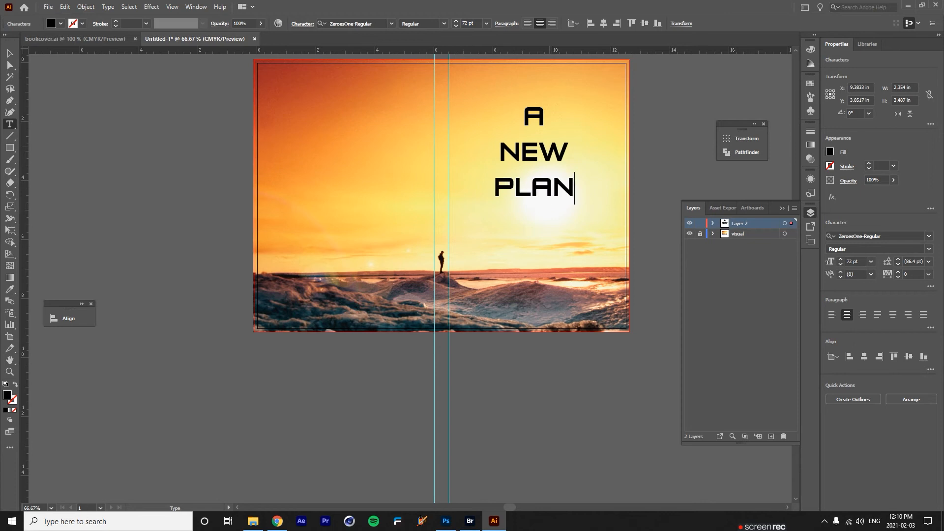
text(ET)
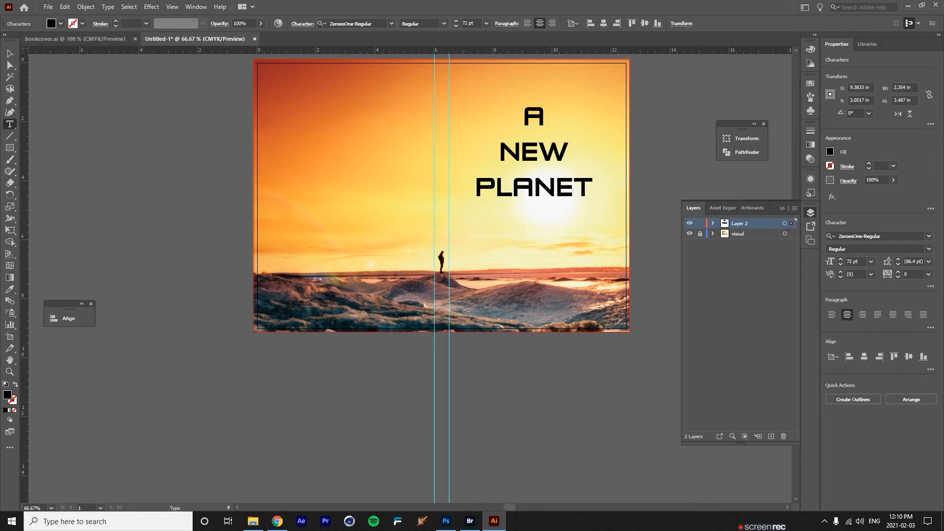
key(Escape)
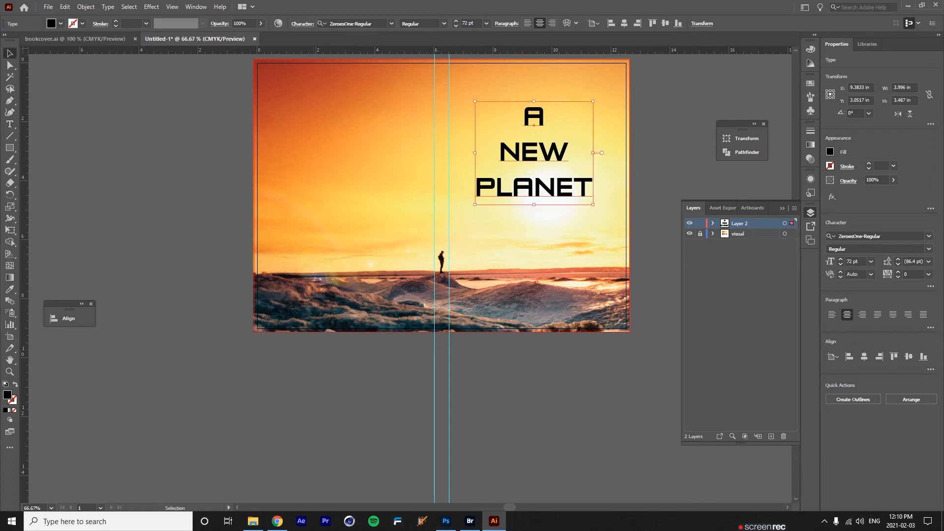
Increase the title's leading and nudge the title up slightly.
click(302, 23)
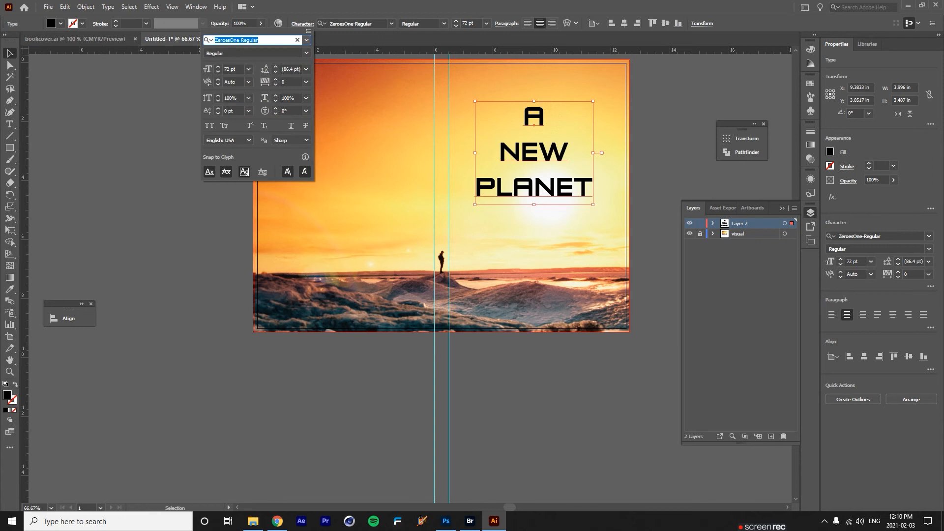
click(275, 66)
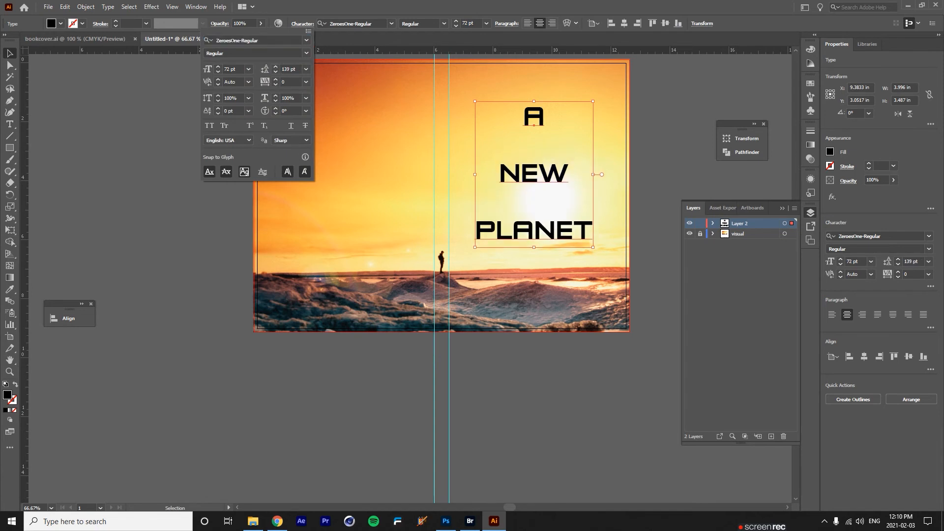
mouse_move(556, 113)
mouse_down()
mouse_move(557, 102)
mouse_move(559, 122)
mouse_up()
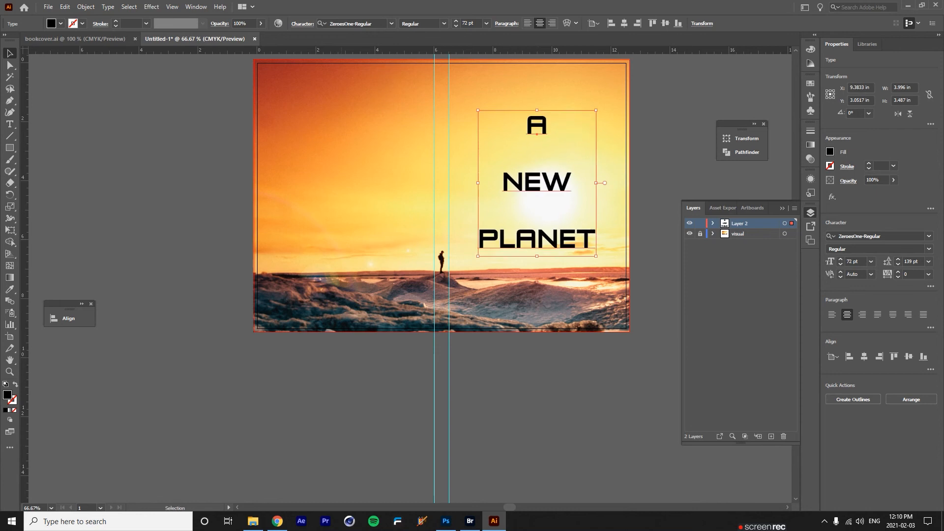
key(ctrl+shift+a)
click(537, 183)
Try the title at 120 pt, compare with bookcover.ai, then revert to 72 pt.
drag(467, 24, 436, 23)
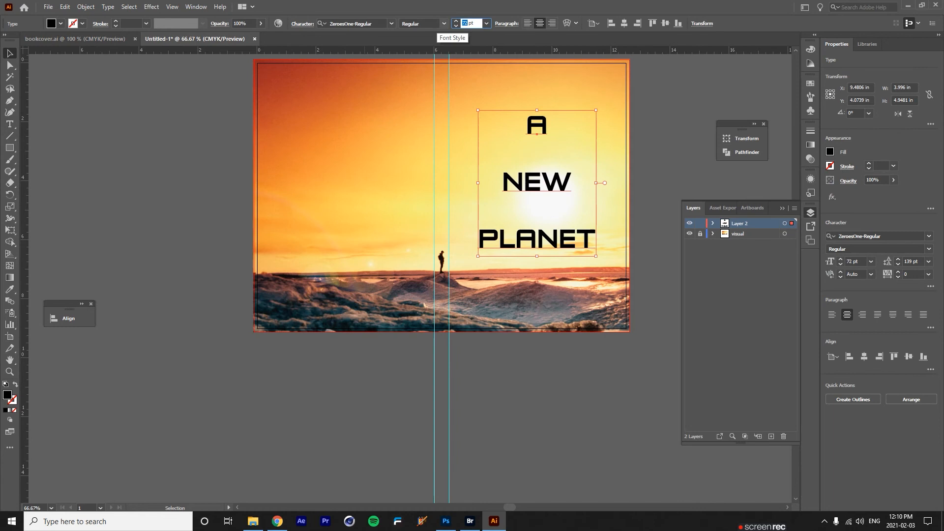
text(12)
text(0)
key(Return)
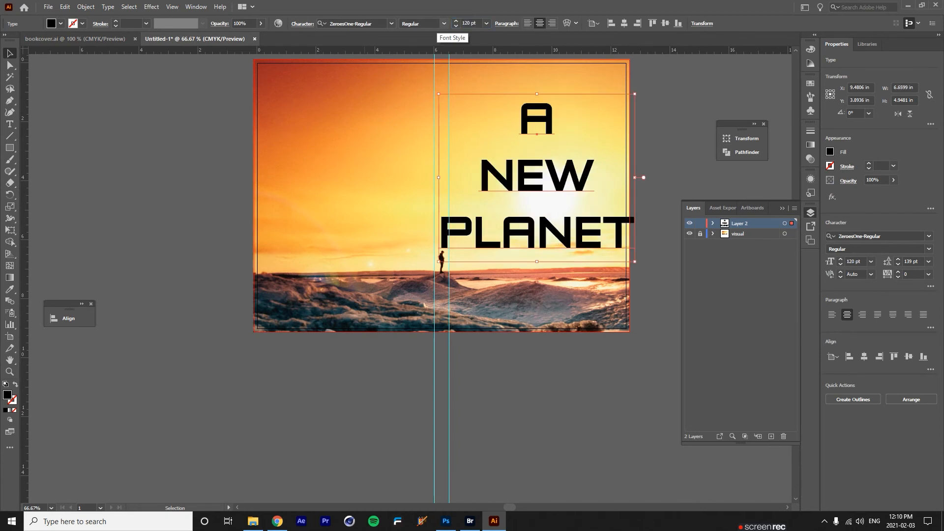
click(75, 38)
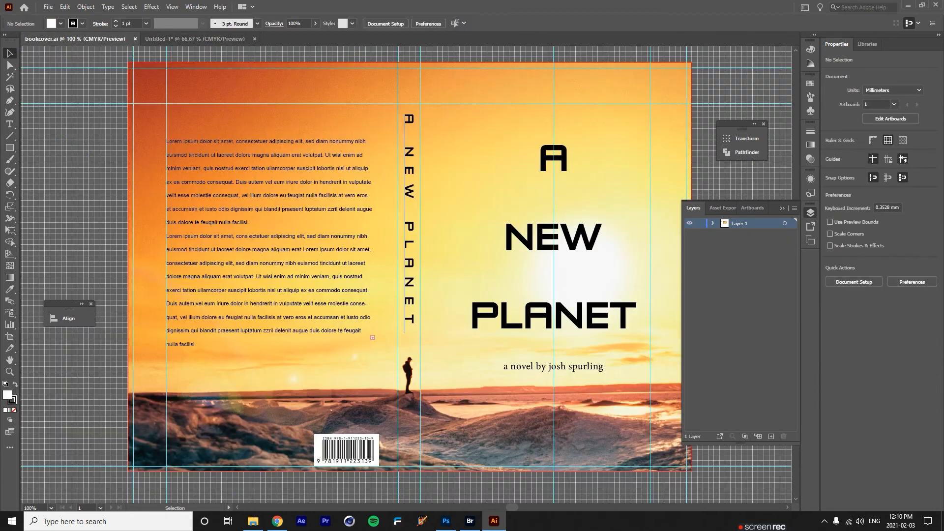
click(553, 237)
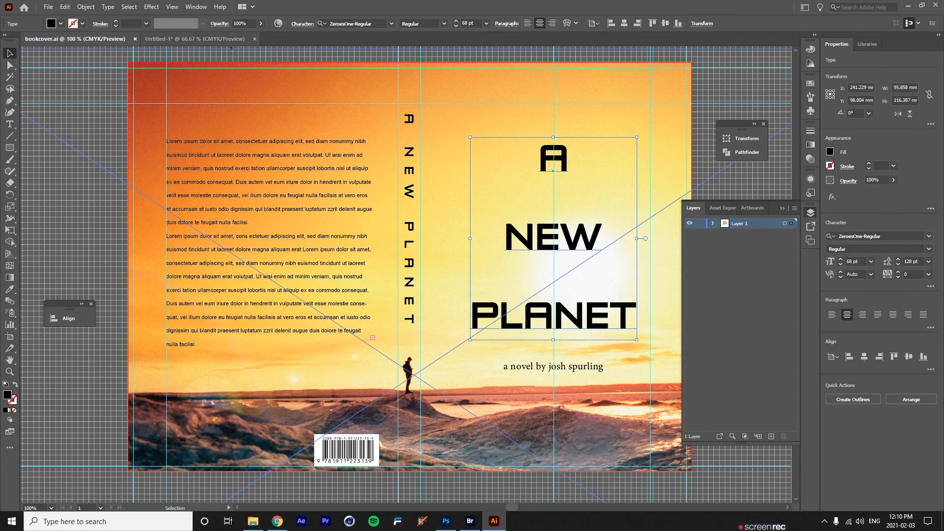
click(194, 39)
key(ctrl+z)
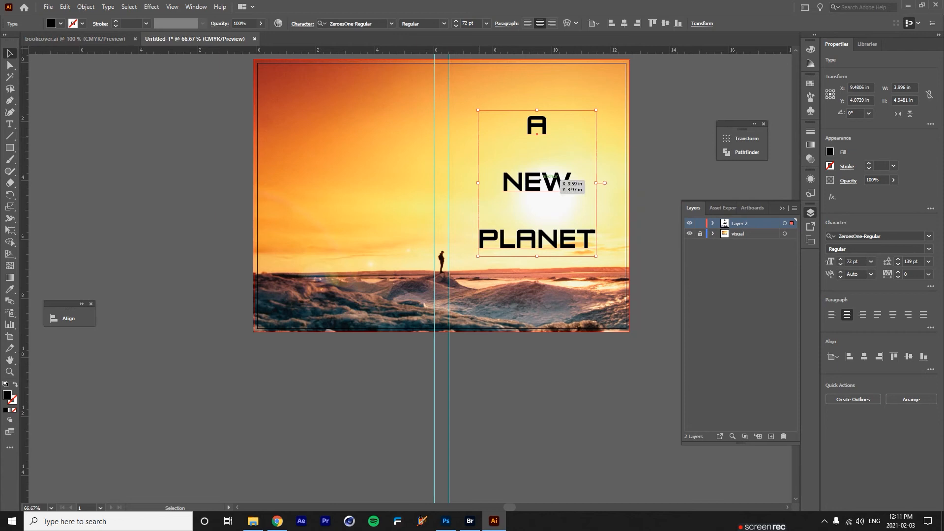
Reduce the title's leading to 120 pt and deselect it.
click(302, 23)
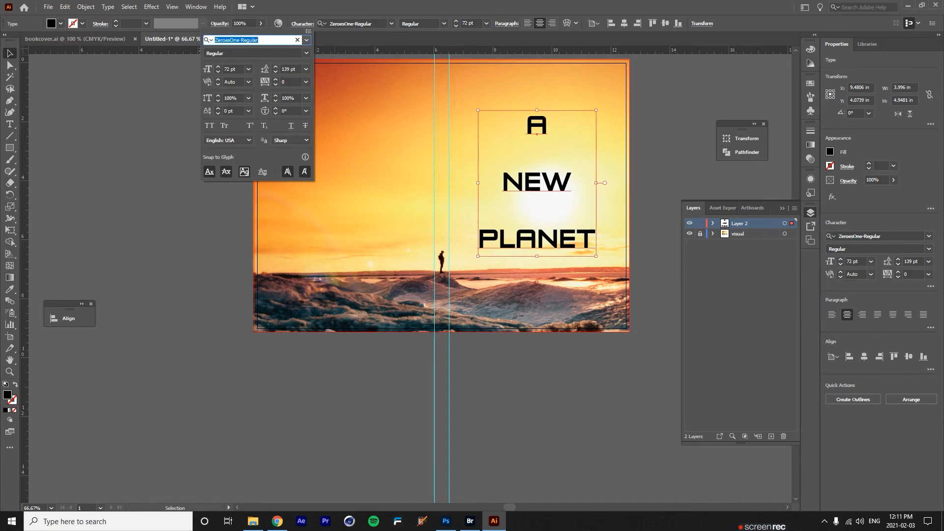
click(275, 71)
click(275, 72)
click(276, 71)
click(275, 72)
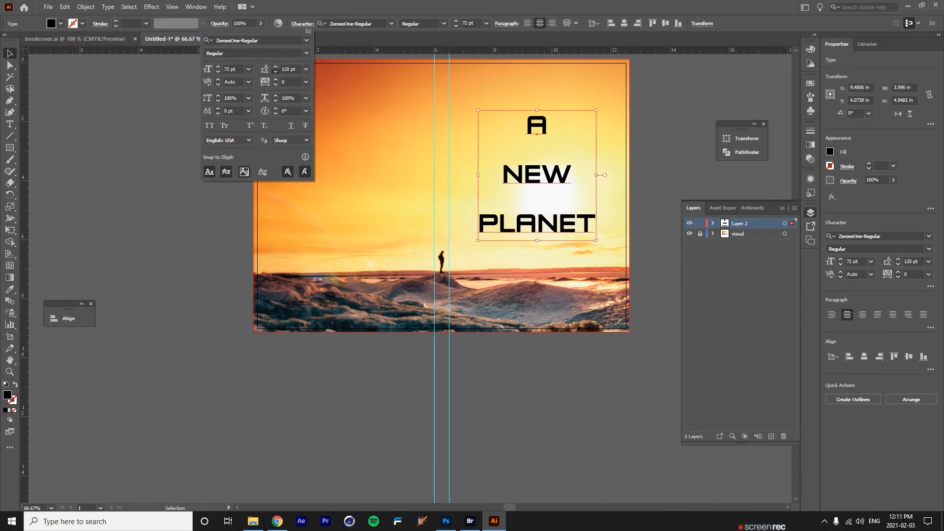
click(656, 181)
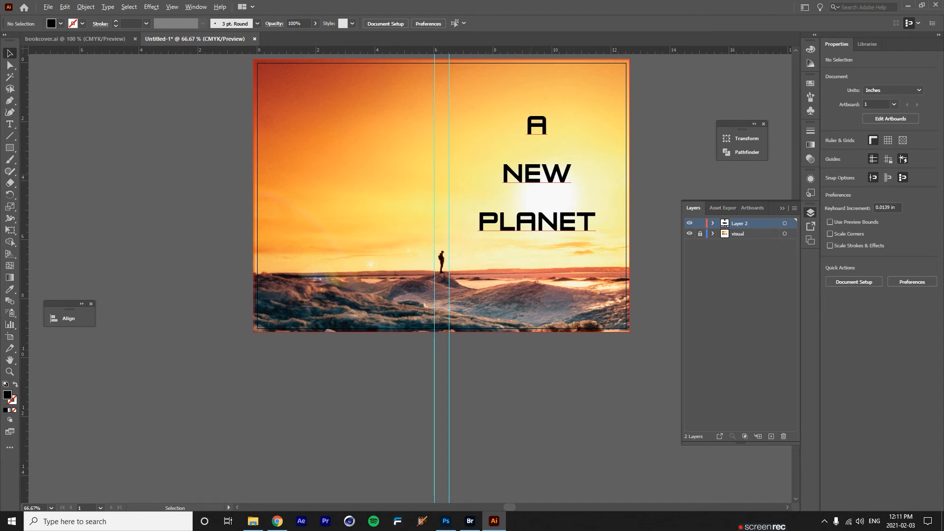
Place a copy of the title left of the page and join it onto one line.
drag(549, 170, 193, 261)
double_click(194, 262)
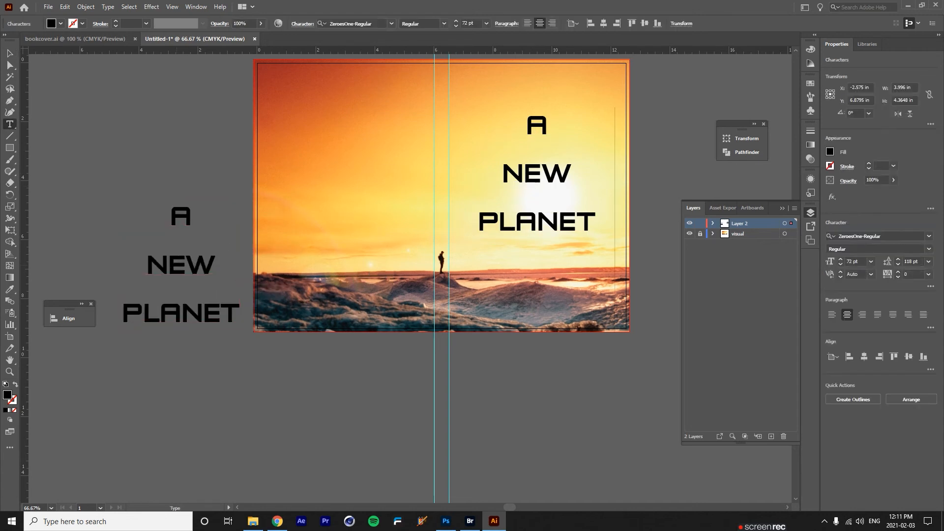
key(ctrl+a)
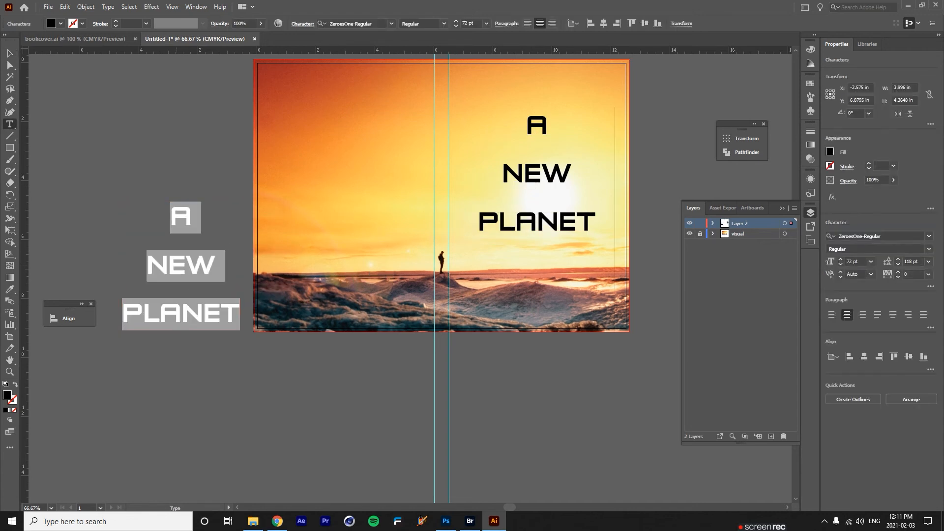
click(141, 266)
click(147, 265)
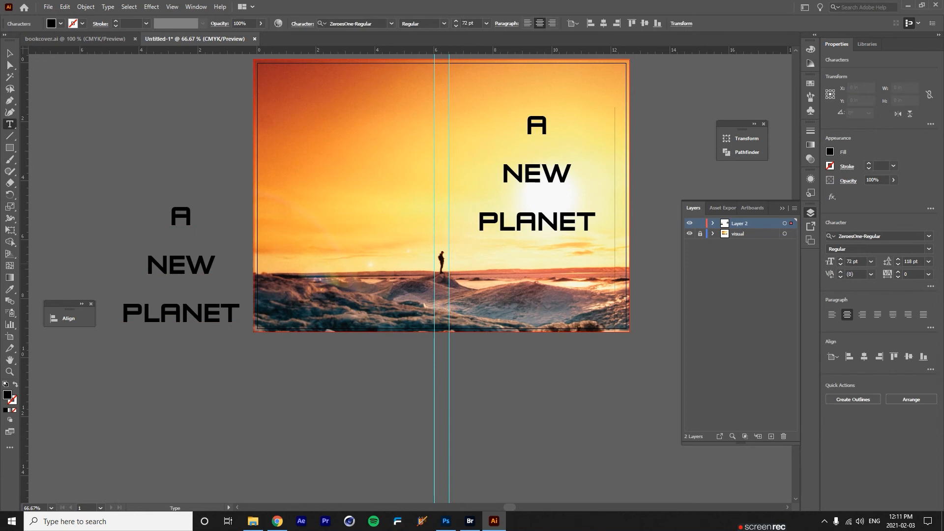
key(BackSpace)
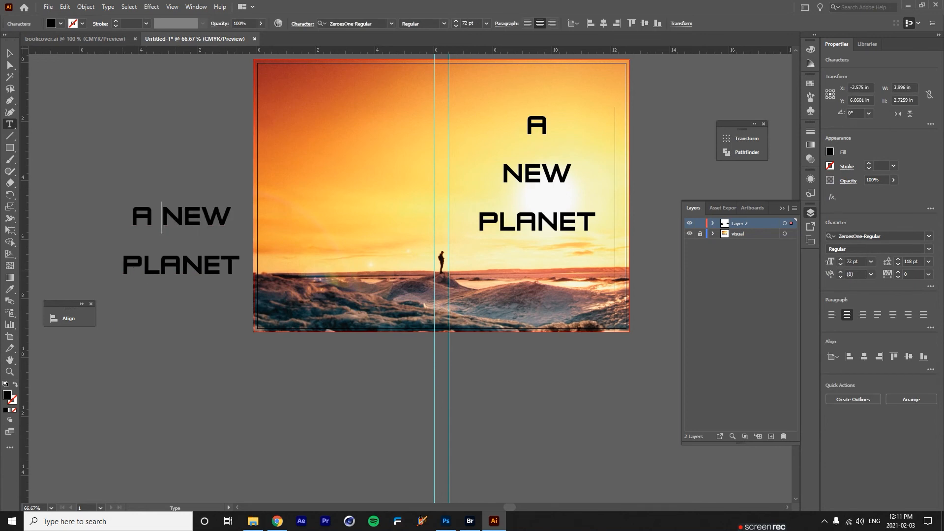
click(124, 266)
key(BackSpace)
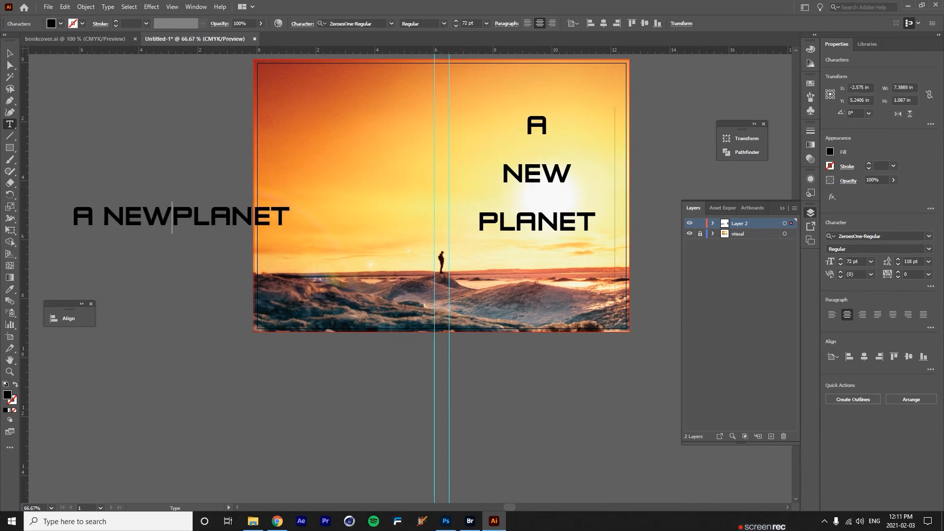
key(Escape)
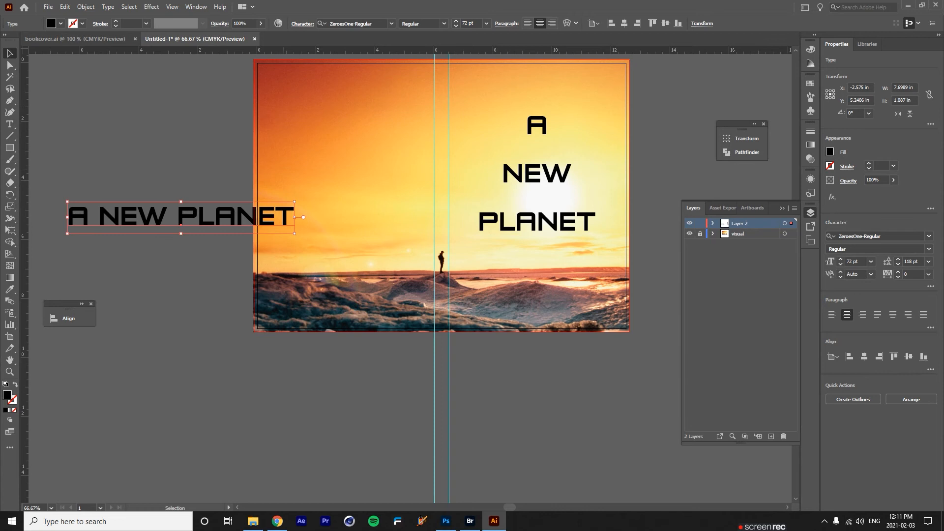
Set the title copy to 36 pt and rotate it 270° to stand vertical.
click(486, 24)
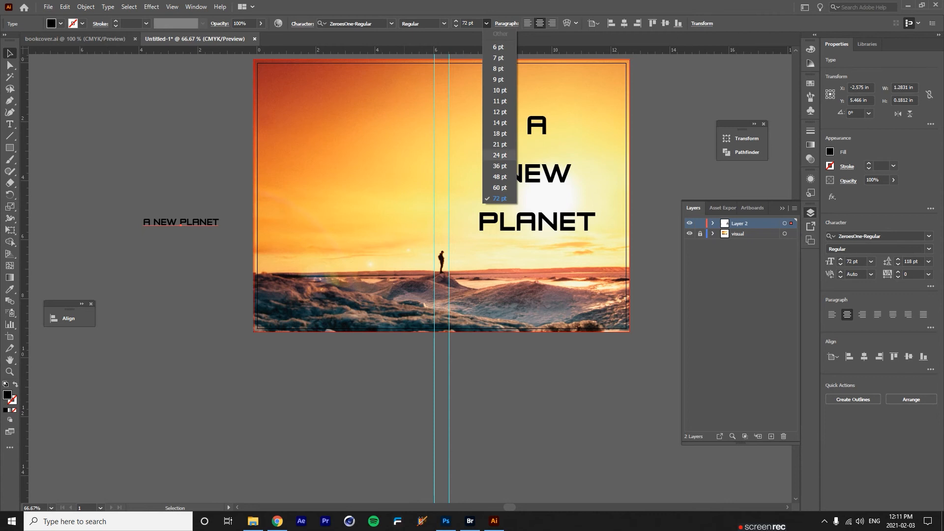
click(499, 165)
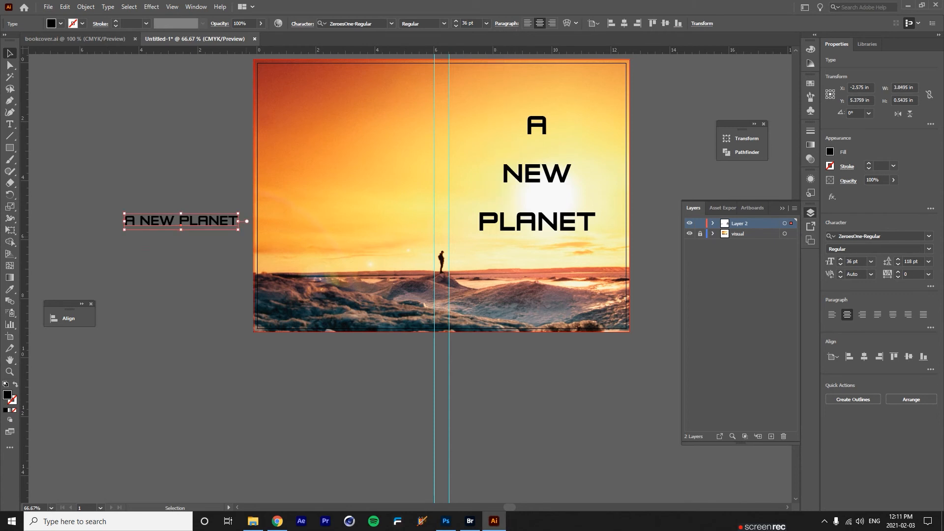
drag(245, 234, 187, 301)
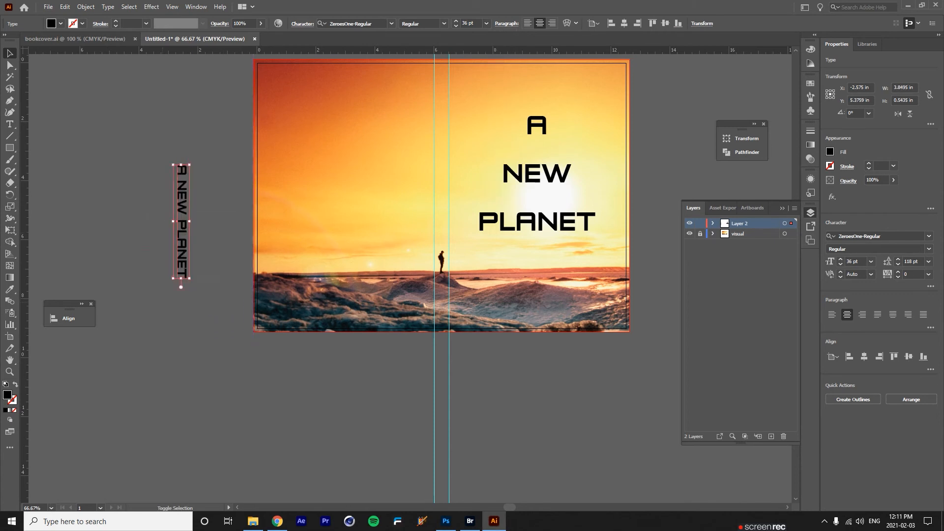
key(ctrl+z)
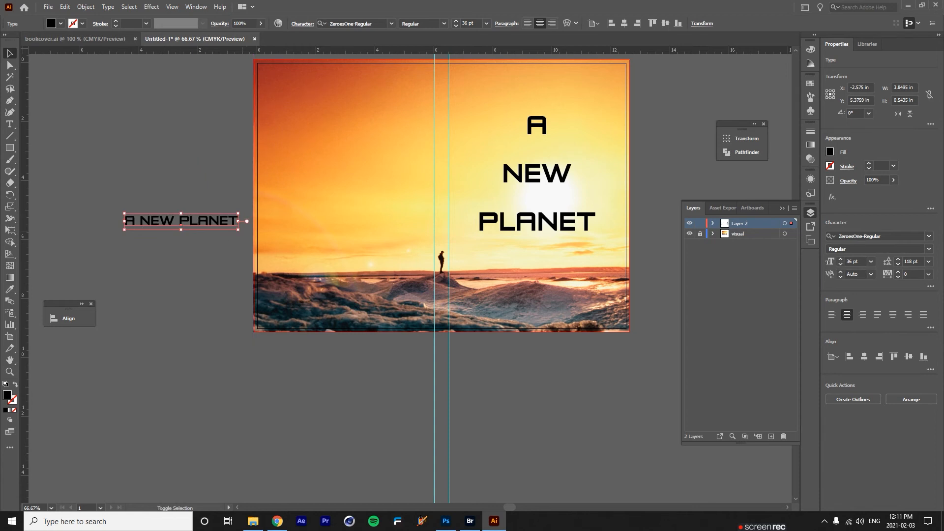
drag(245, 234, 213, 302)
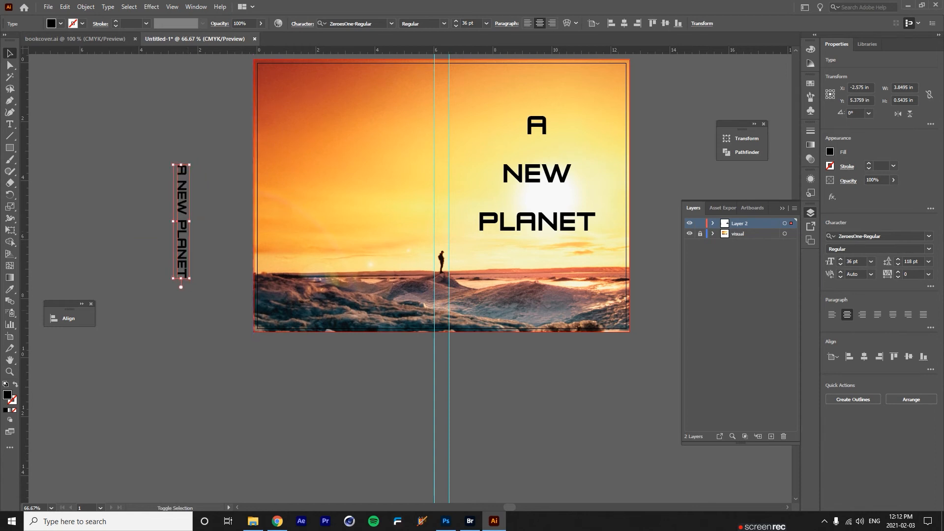
Move the vertical title onto the spine at 24 pt, 340 pt leading and 690 tracking.
drag(193, 204, 454, 124)
click(485, 24)
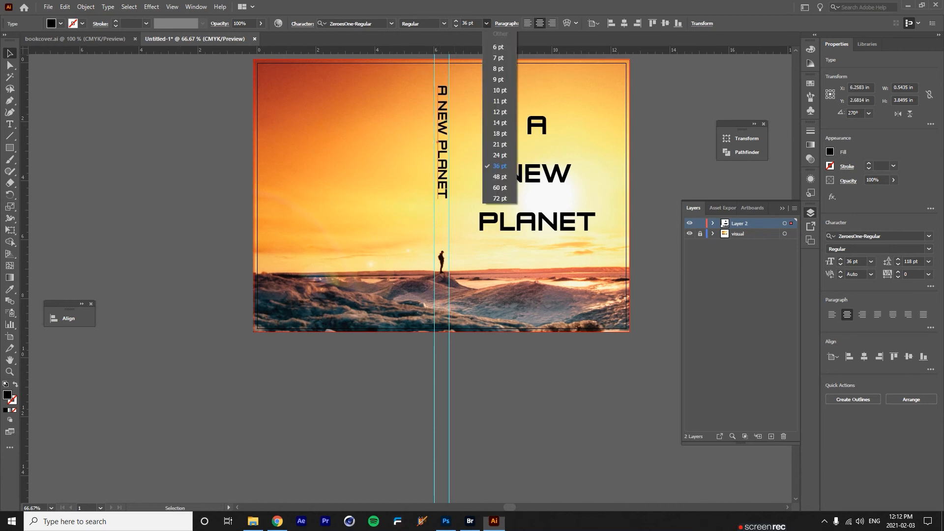
click(497, 156)
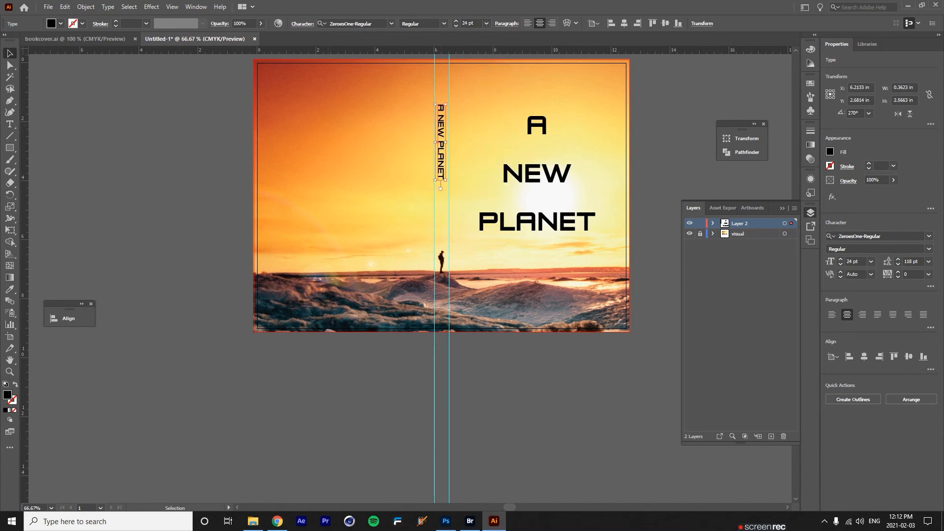
click(302, 23)
click(276, 66)
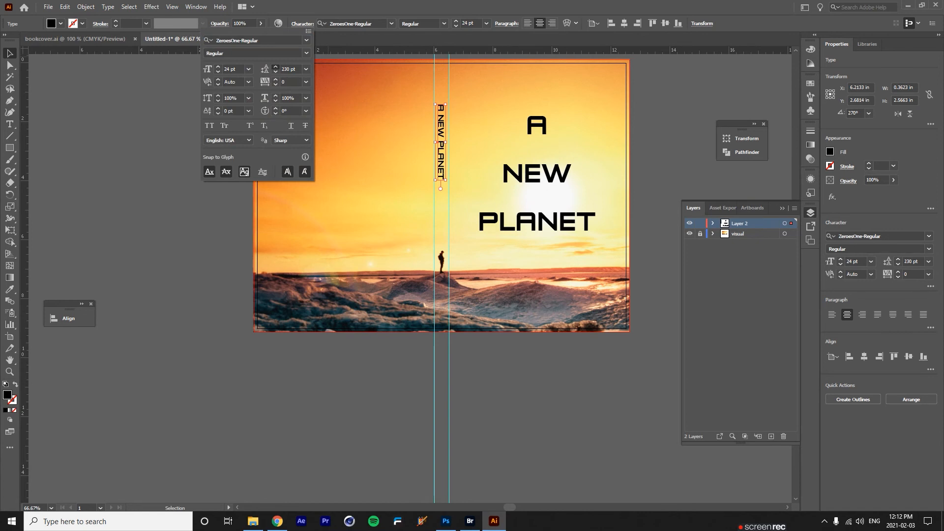
click(275, 67)
click(275, 79)
click(275, 79)
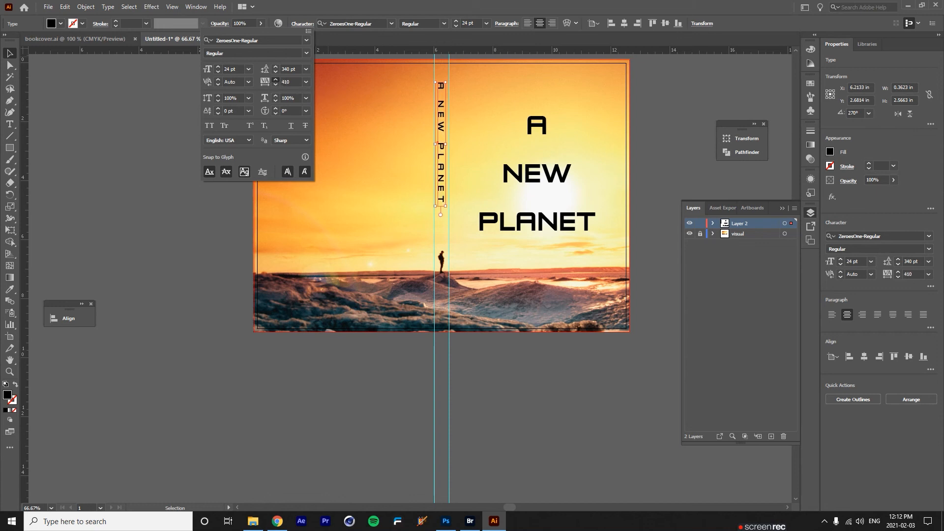
click(276, 80)
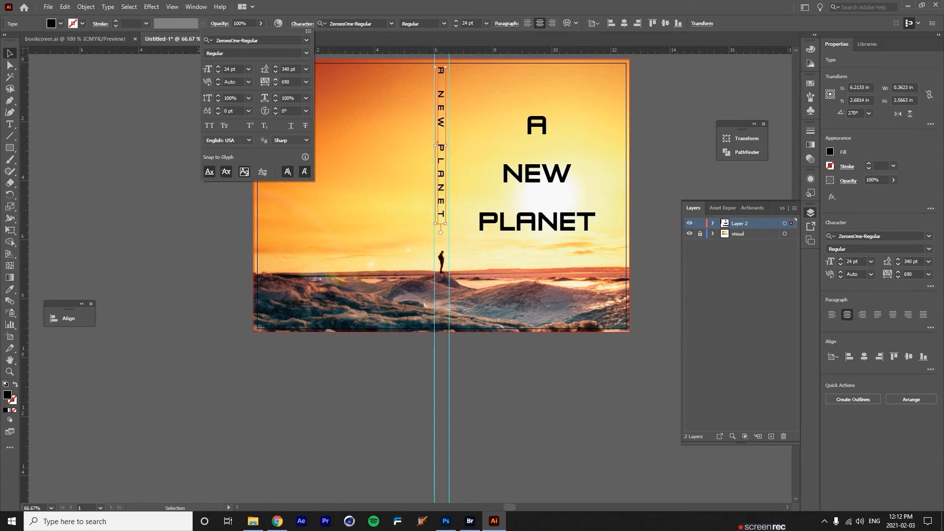
click(442, 94)
Line the spine title up between the spine guides and deselect it.
drag(441, 93, 446, 119)
drag(441, 167, 438, 170)
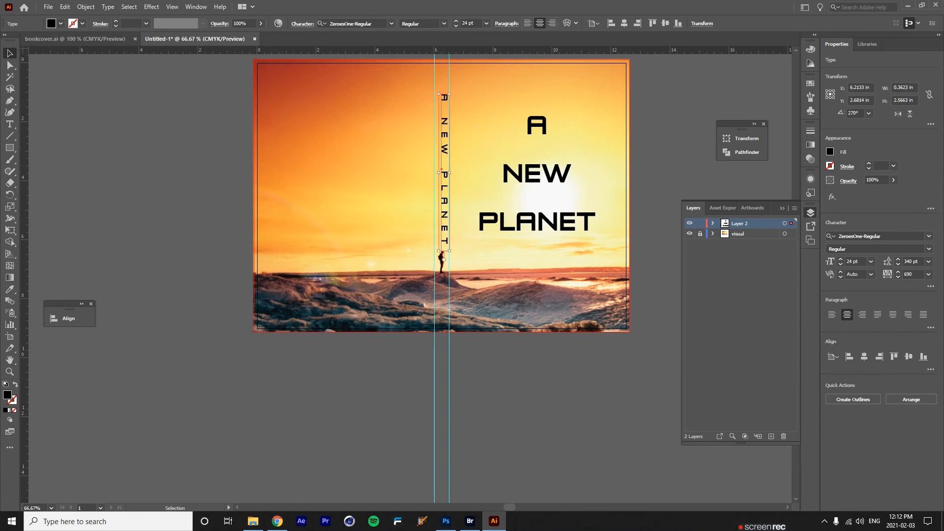
drag(443, 259, 441, 257)
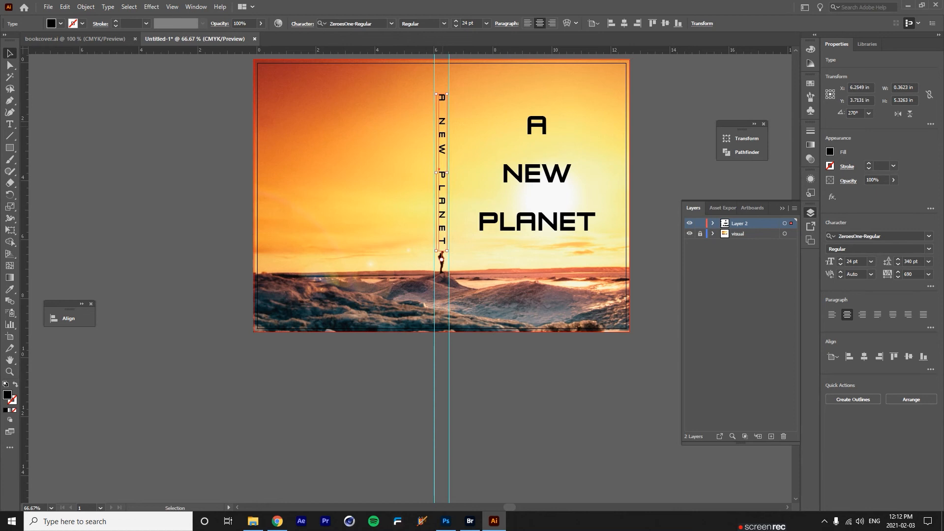
click(441, 257)
Move the cover title higher and add a horizontal guide near the cover's top.
double_click(538, 175)
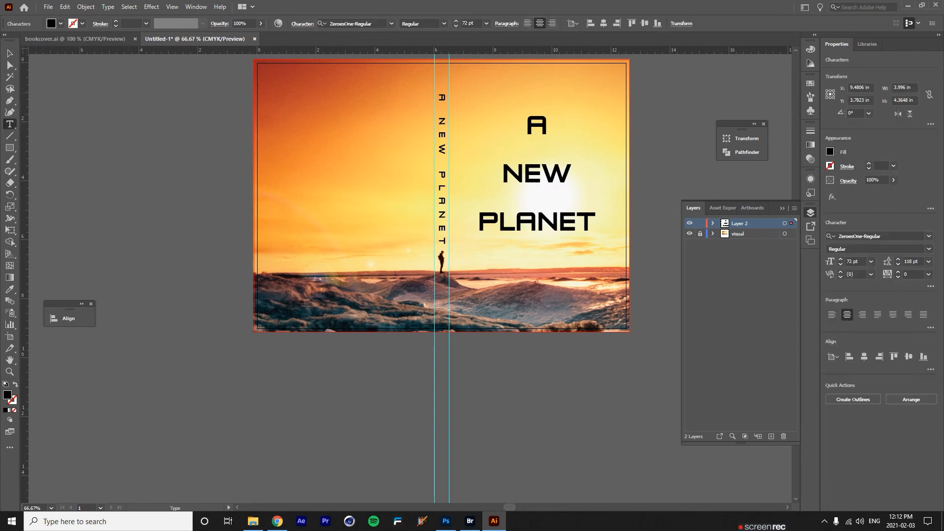
key(Escape)
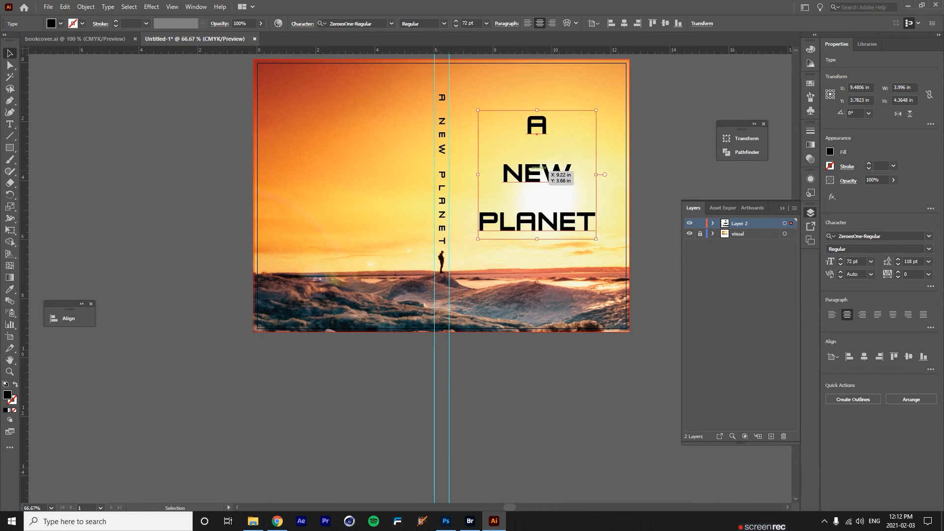
drag(548, 169, 548, 151)
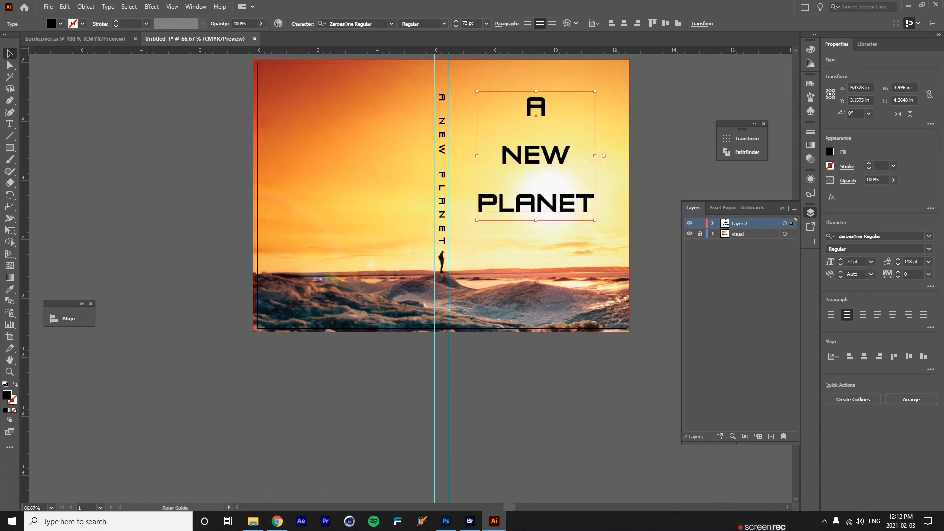
drag(546, 93, 546, 99)
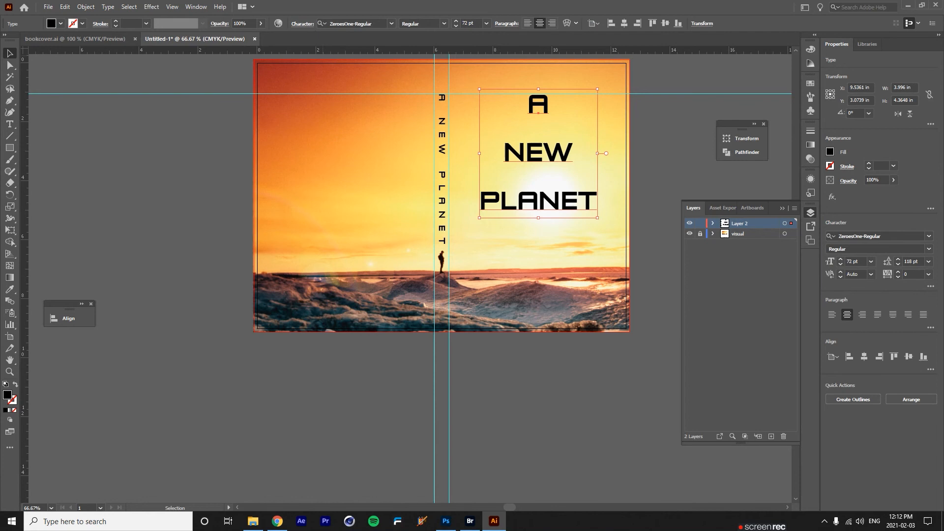
Raise the title's leading to 136 pt and nudge it down and slightly left.
click(303, 24)
click(275, 66)
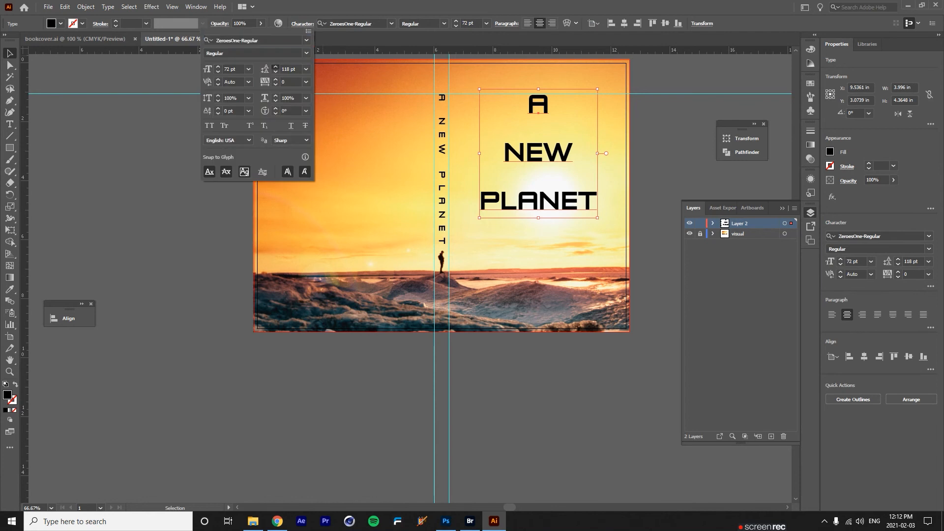
click(275, 67)
click(275, 67)
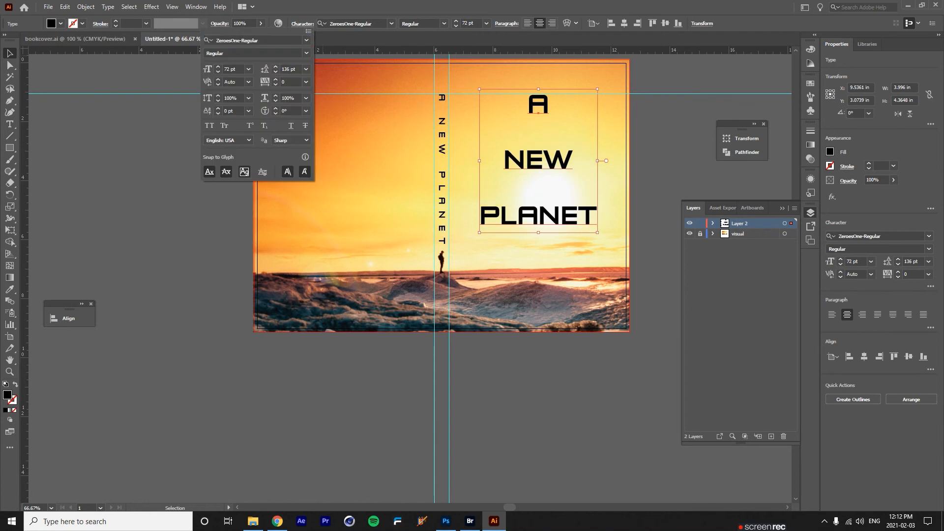
click(529, 113)
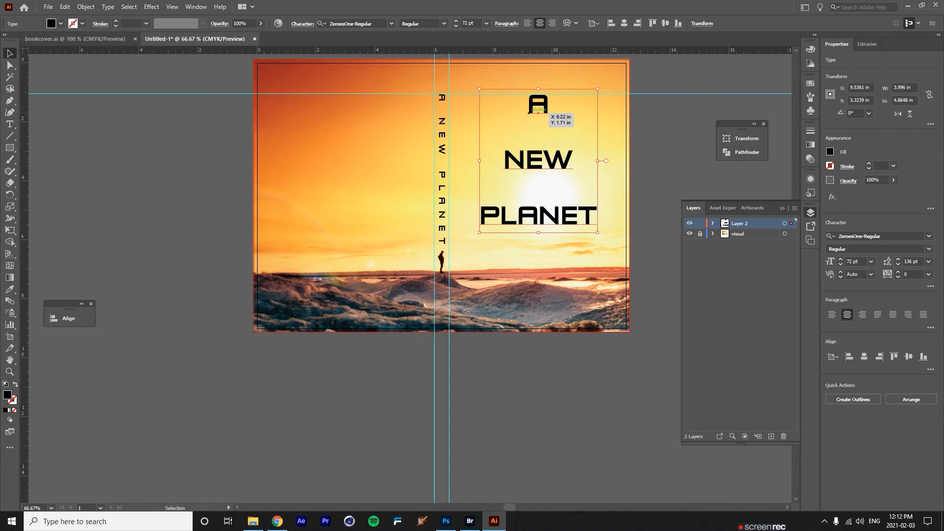
key(shift+Down)
key(shift+Down)
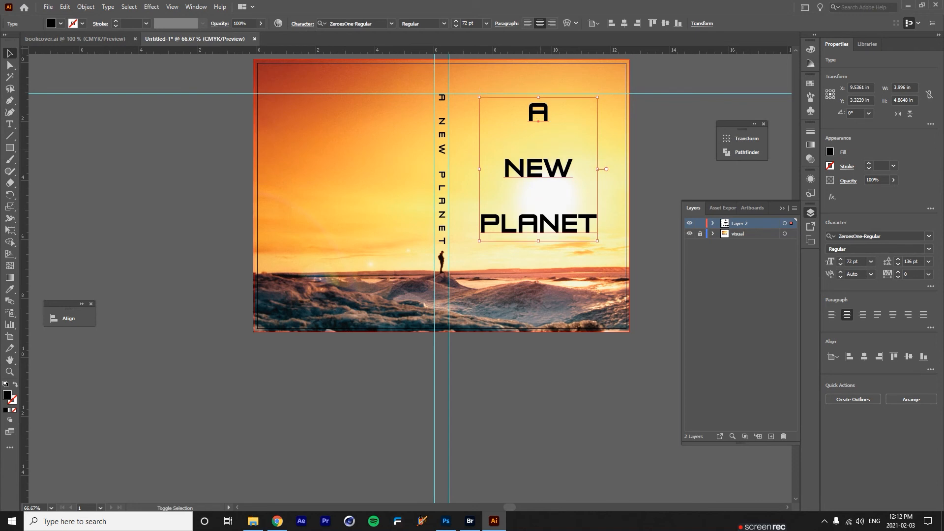
key(shift+Down)
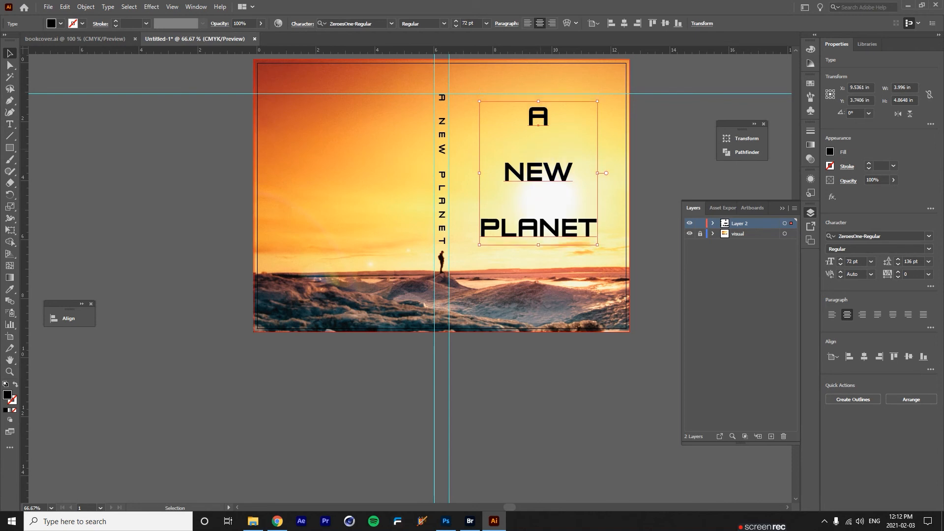
key(Left)
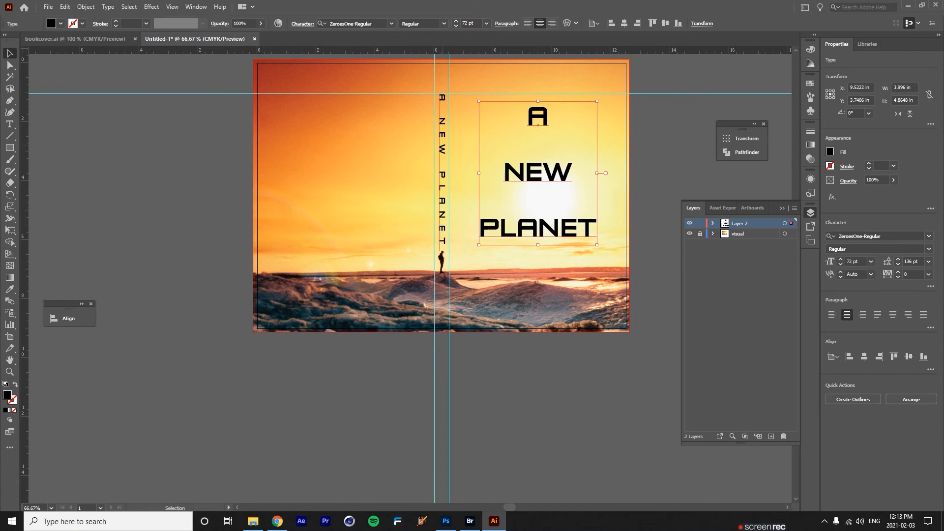
Fine-tune the title's horizontal position over the sun, then deselect it.
click(454, 141)
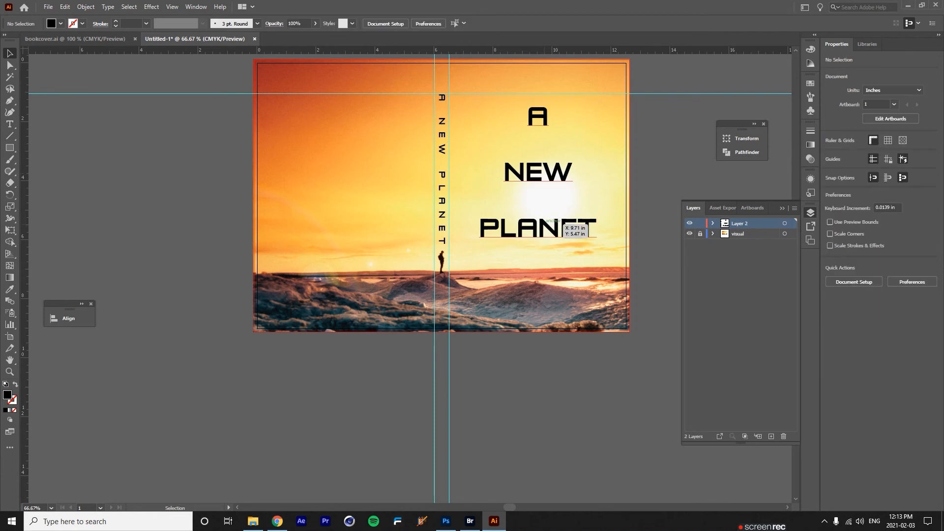
click(559, 222)
key(Left)
key(Left)
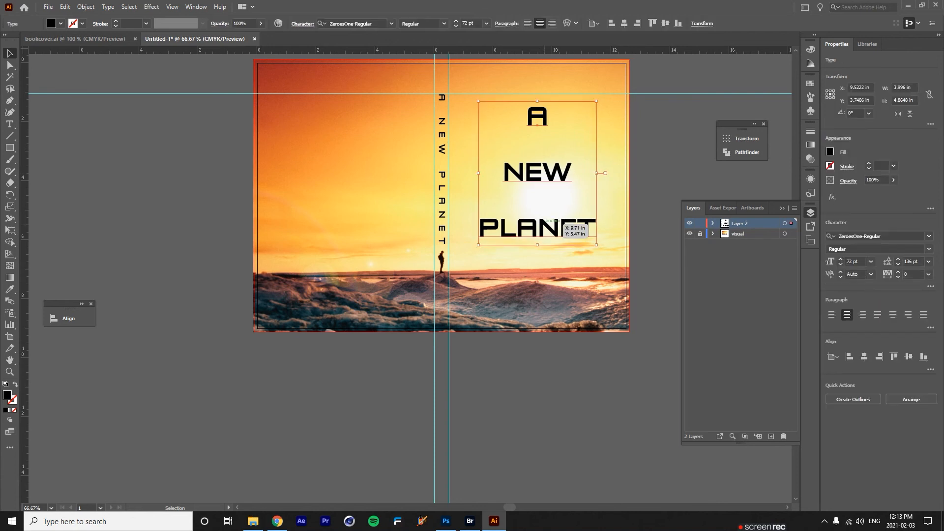
key(Right)
key(ctrl+shift+a)
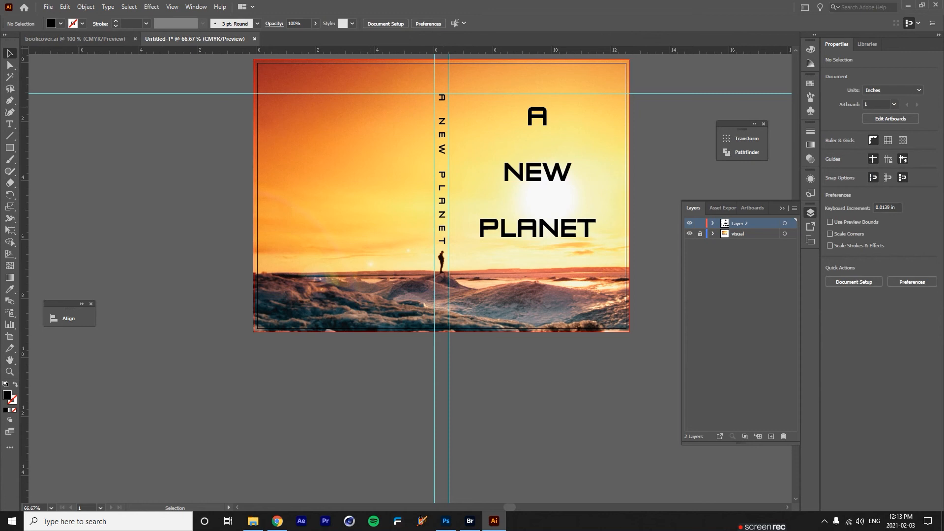
key(t)
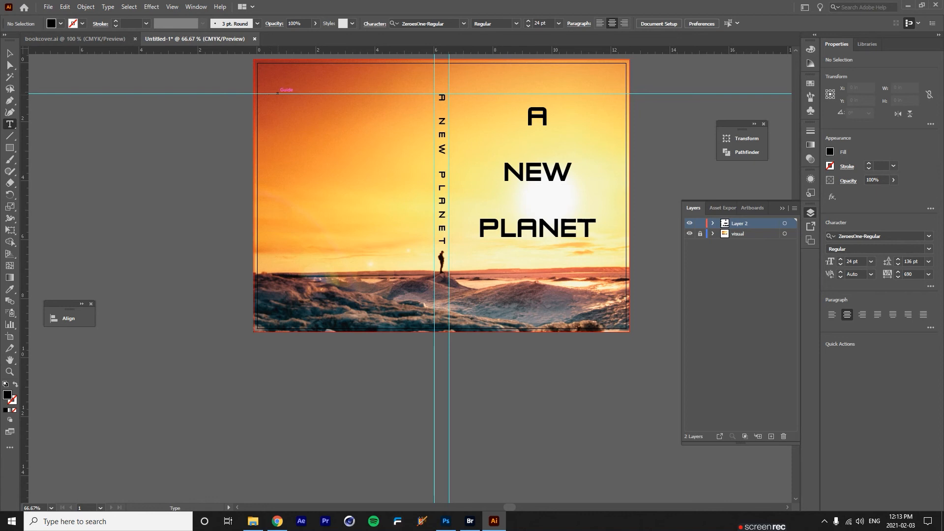
Try a 9 pt placeholder text frame on the back cover, then undo and delete it.
drag(278, 95, 413, 250)
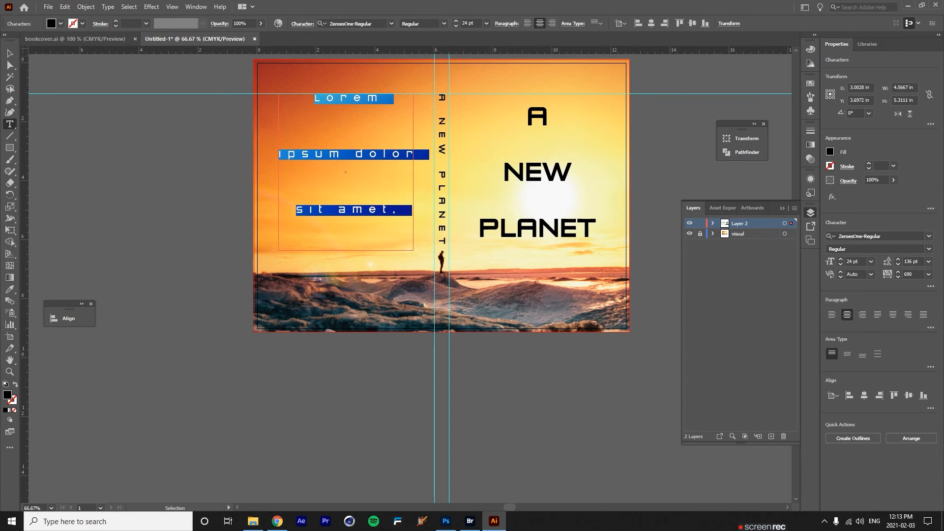
click(486, 24)
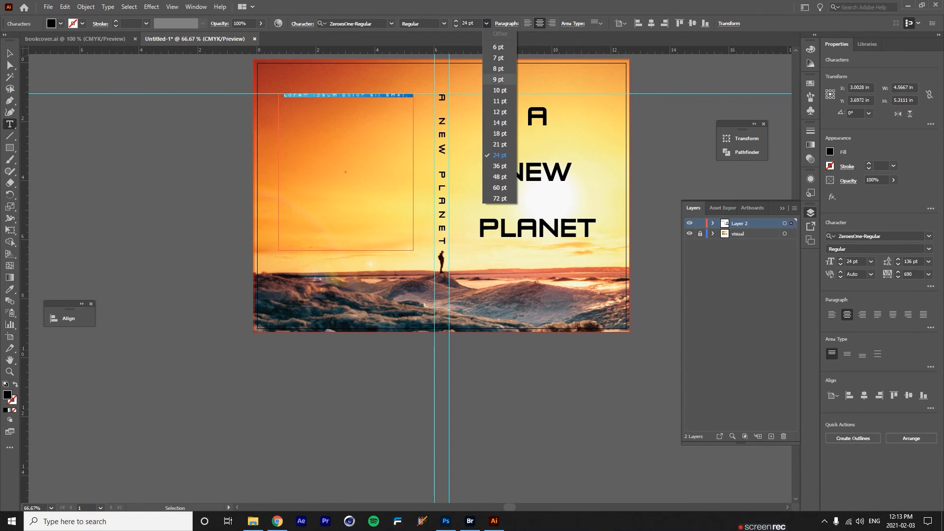
click(498, 79)
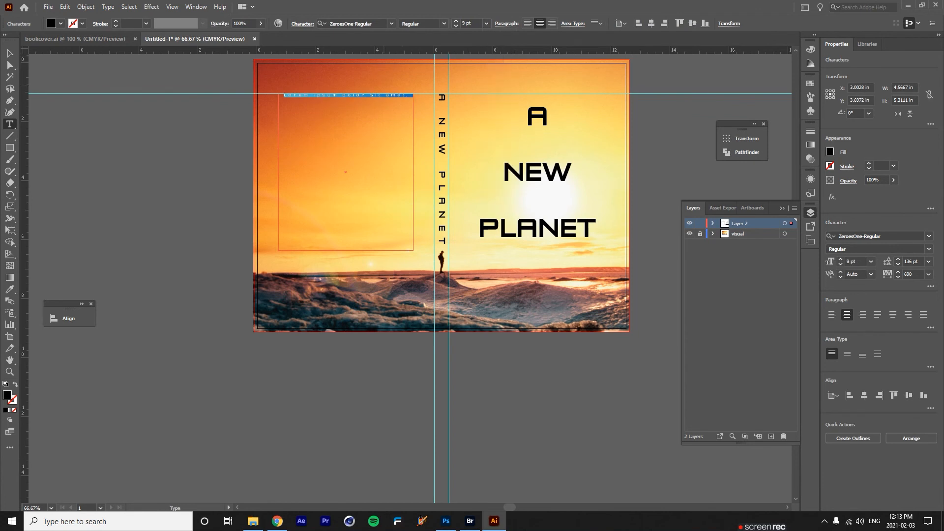
right_click(369, 94)
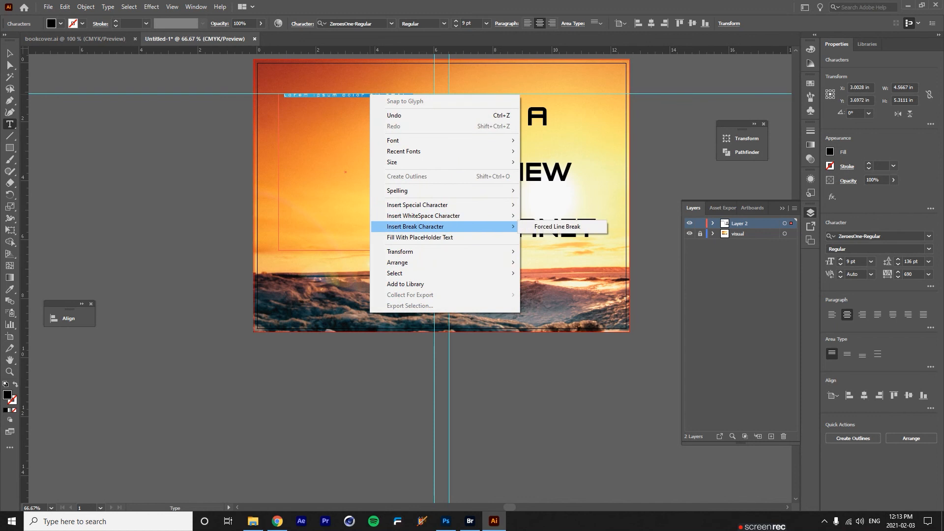
click(445, 237)
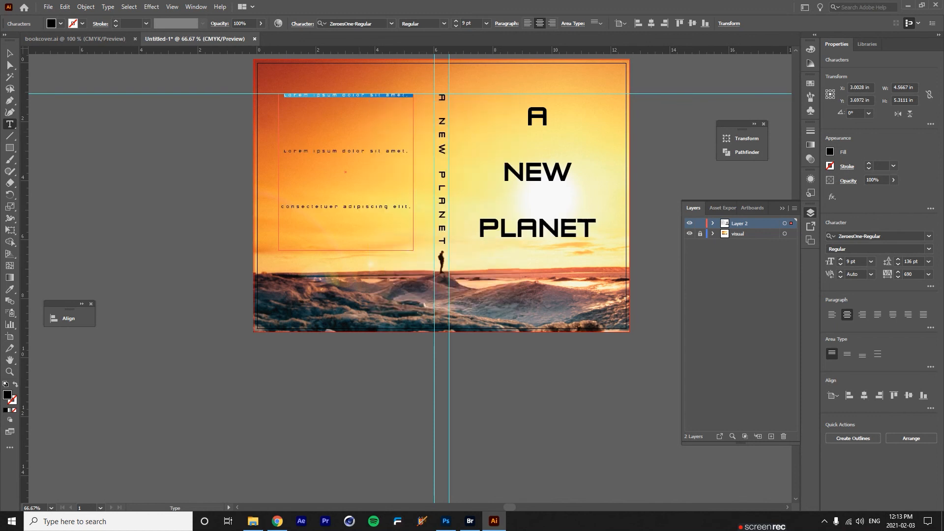
click(302, 23)
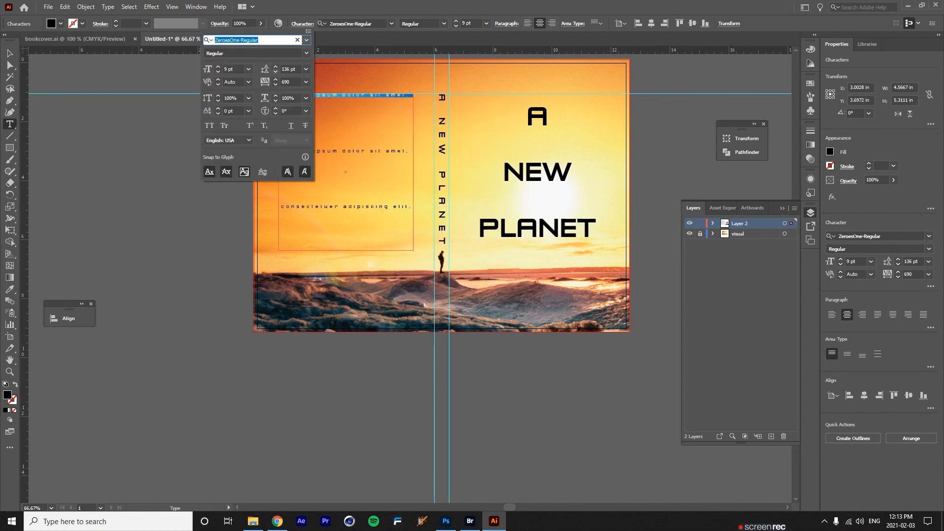
click(274, 71)
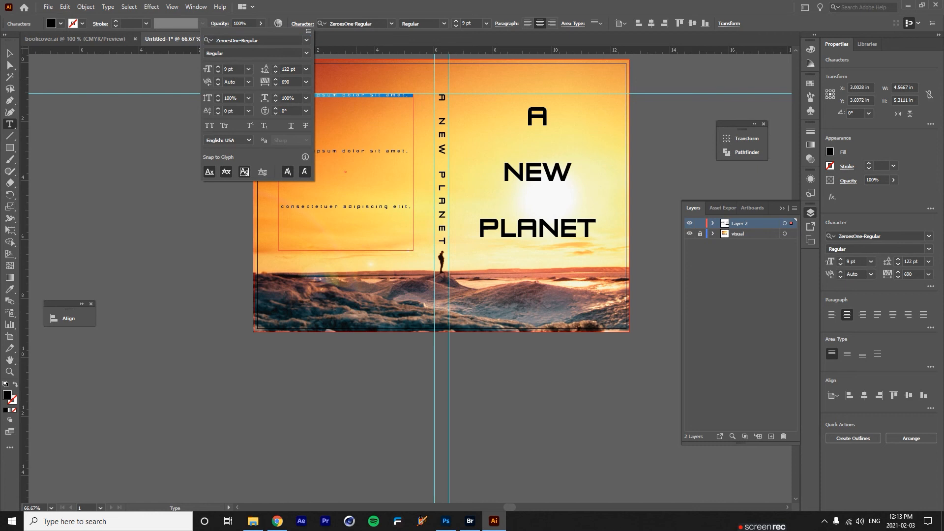
key(Escape)
key(ctrl+z)
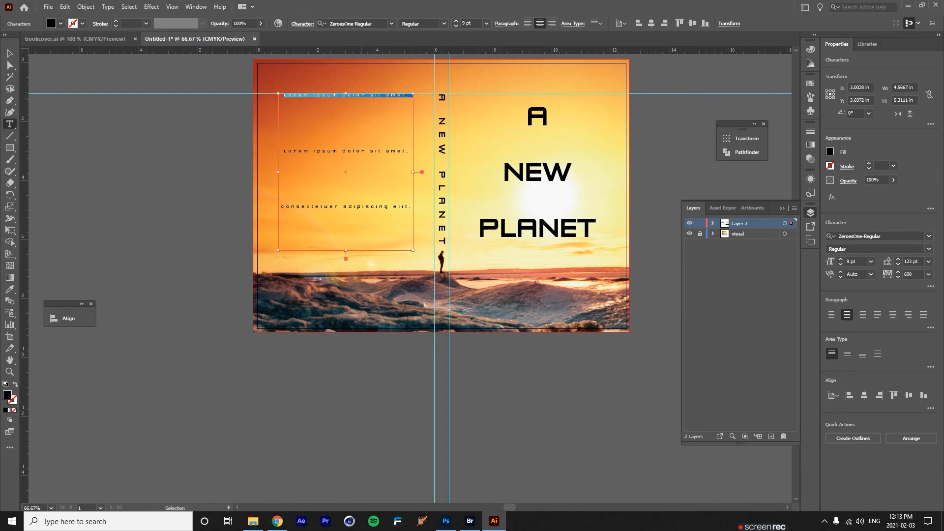
key(ctrl+z)
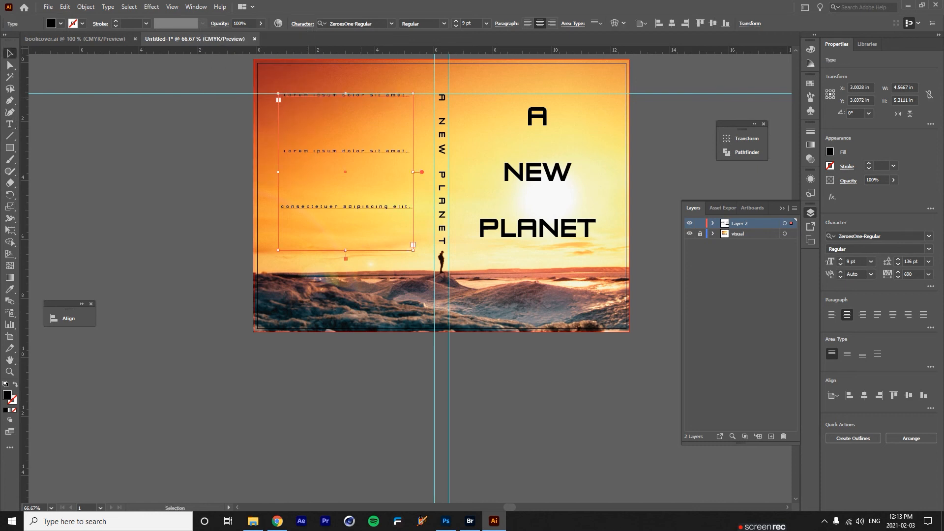
key(Delete)
Draw a new back-cover text area with 12 pt leading and 0 tracking.
click(10, 123)
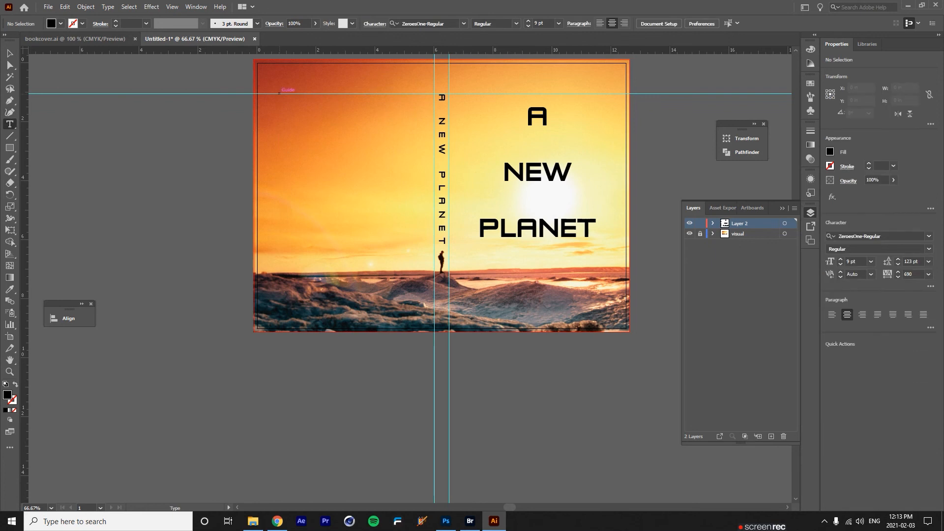
drag(279, 92, 414, 242)
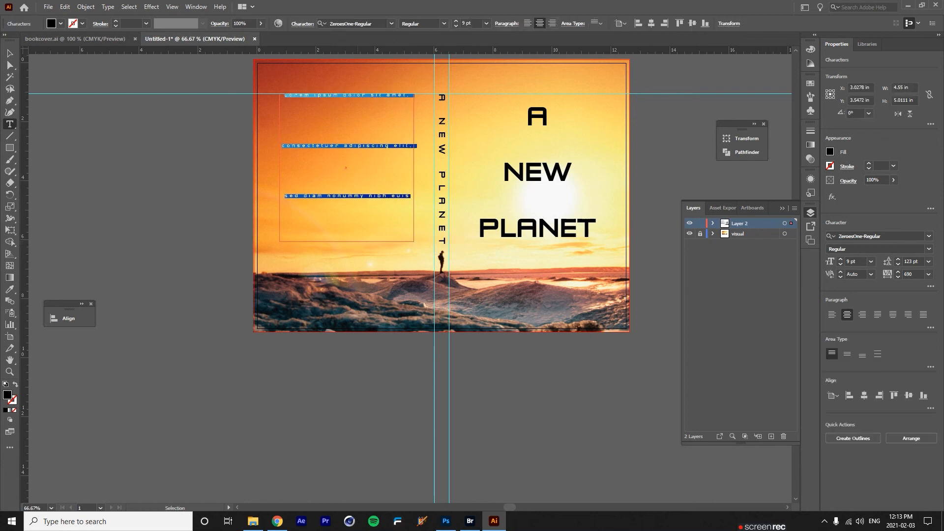
click(302, 24)
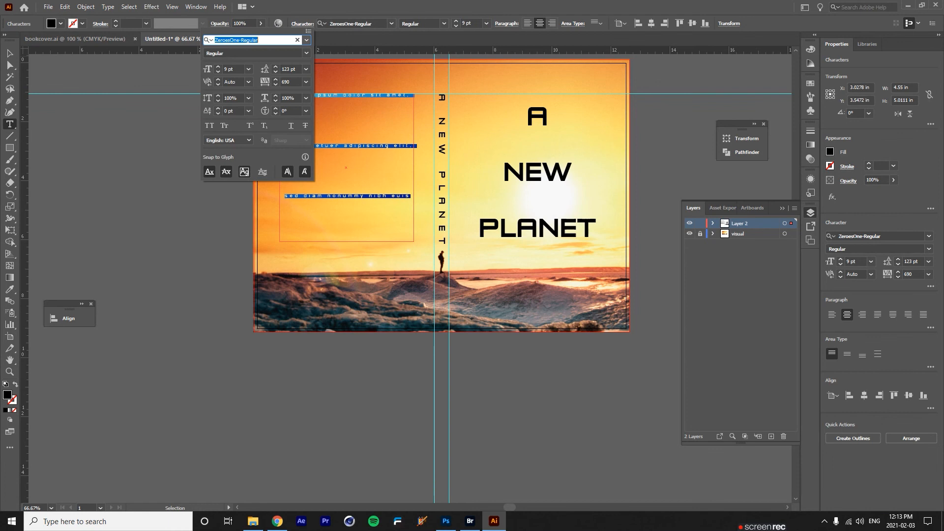
double_click(289, 70)
click(306, 69)
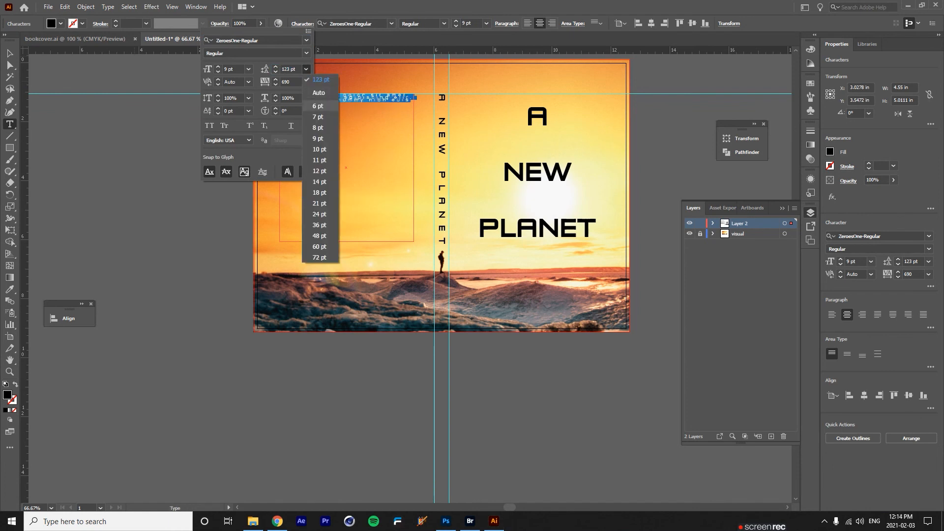
click(319, 171)
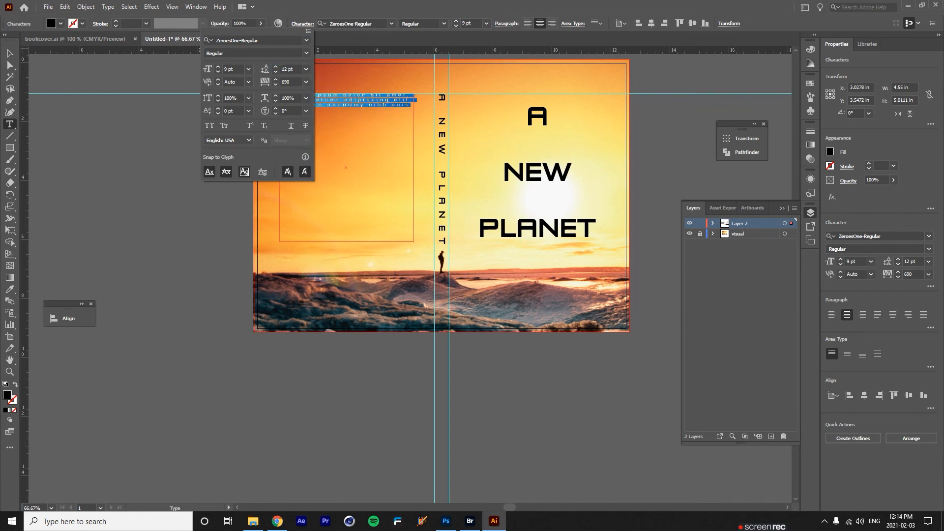
double_click(289, 82)
text(0)
click(305, 82)
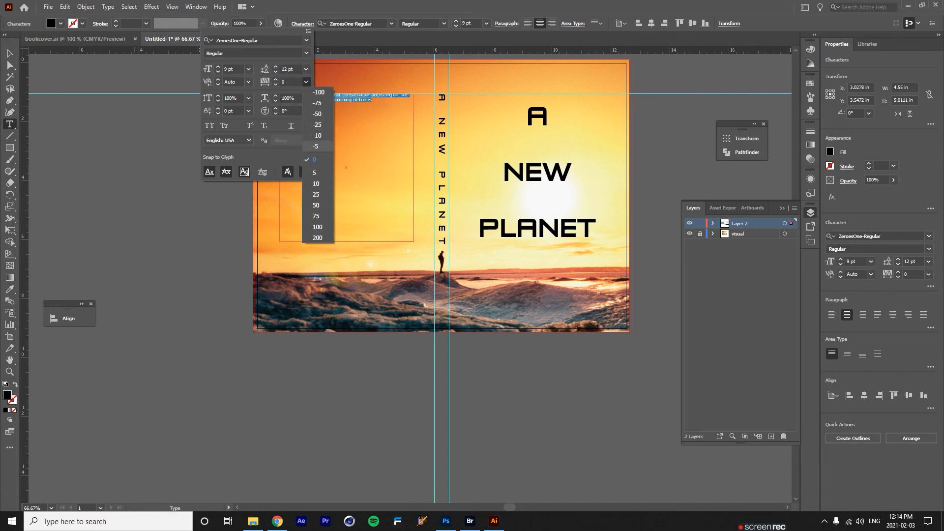
click(319, 159)
click(360, 102)
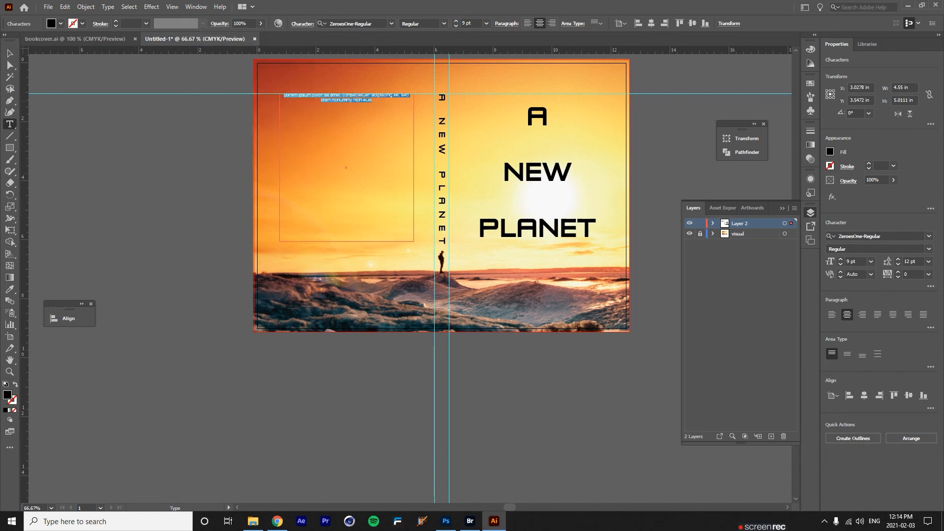
Fill the back-cover frame with placeholder text, then select the A NEW PLANET title.
right_click(359, 101)
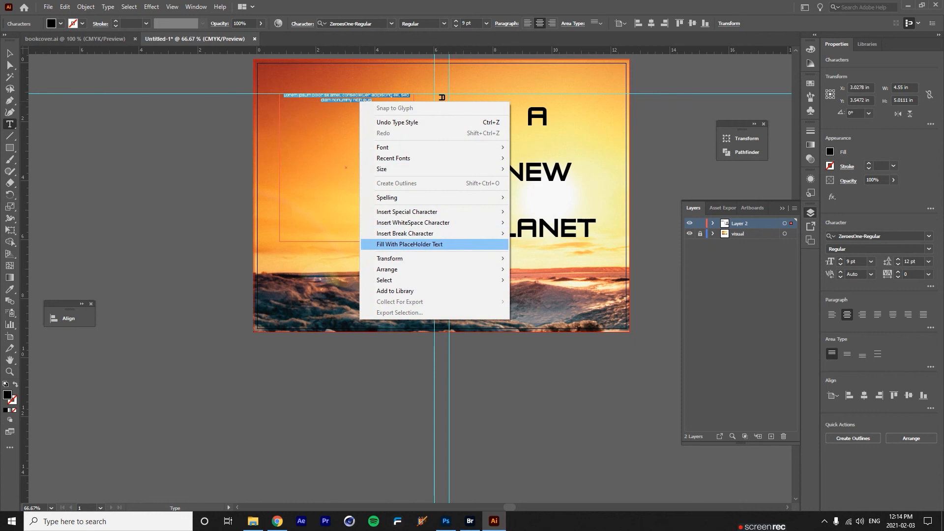
click(409, 244)
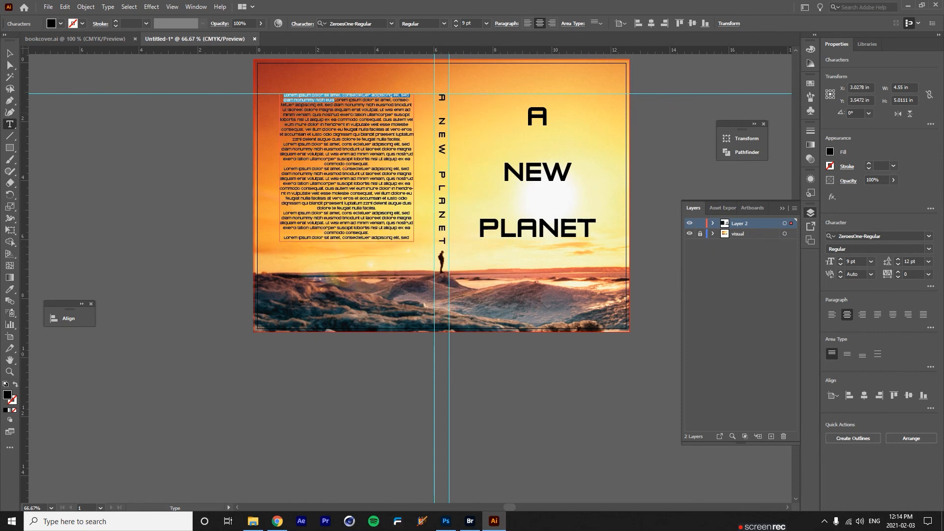
click(293, 109)
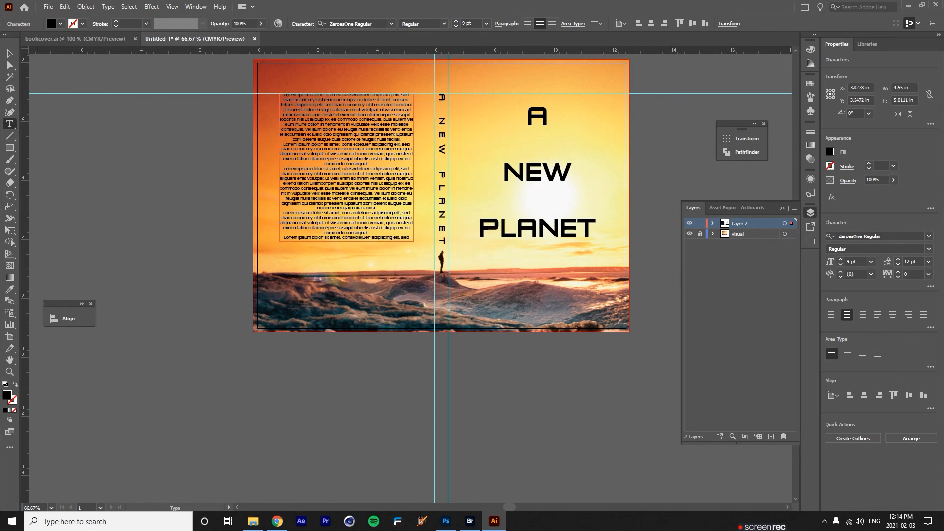
click(9, 53)
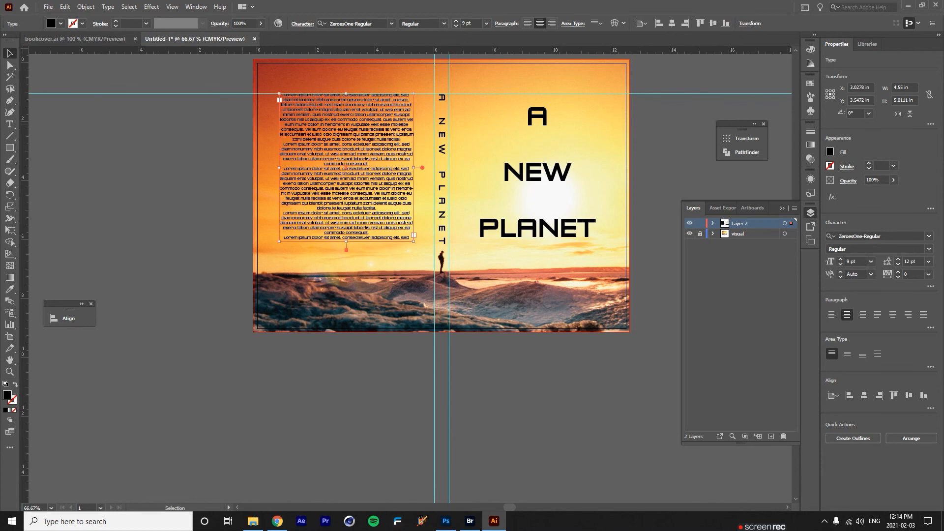
click(529, 174)
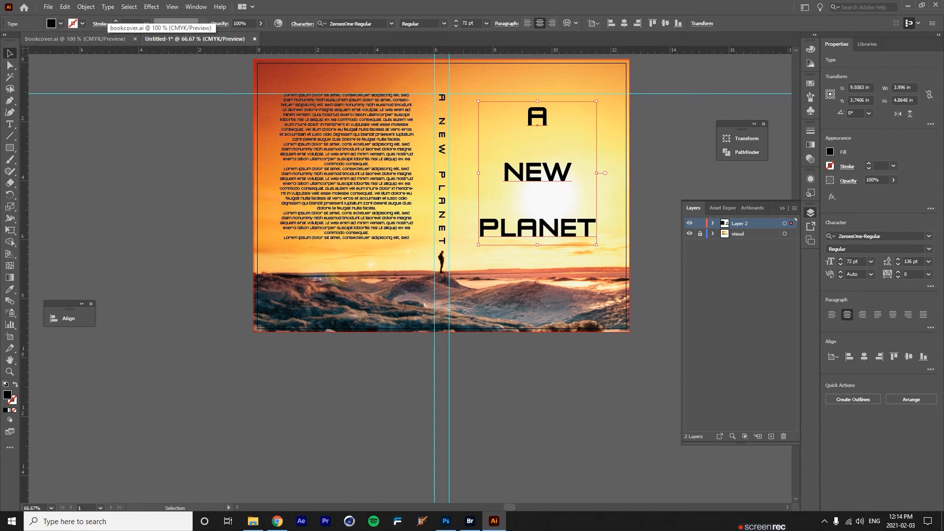
Check the reference cover's body text, then set the back-cover text to Arial.
click(75, 39)
click(276, 236)
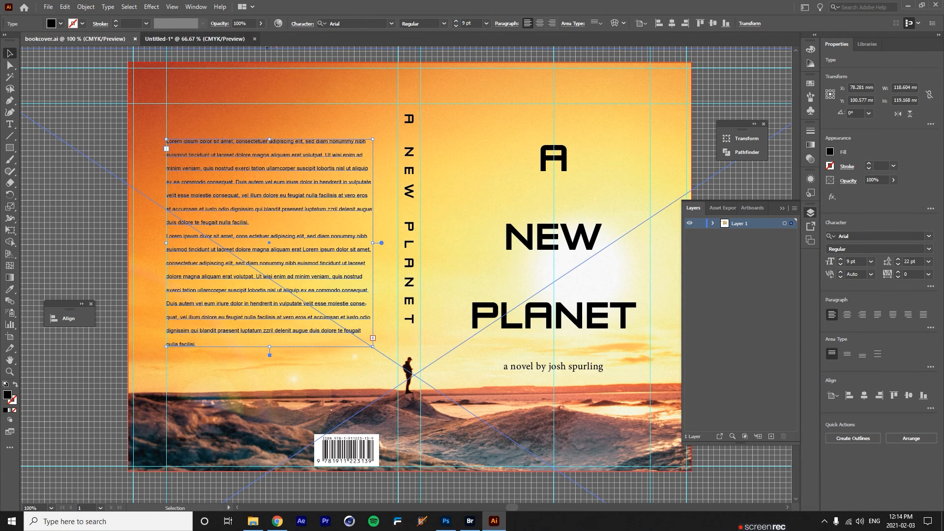
click(194, 39)
click(347, 164)
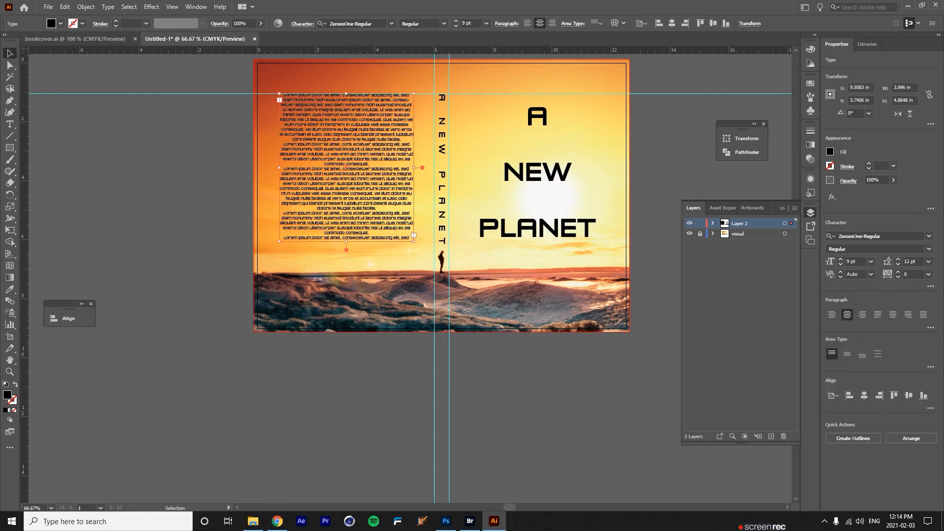
click(351, 24)
text(Arial)
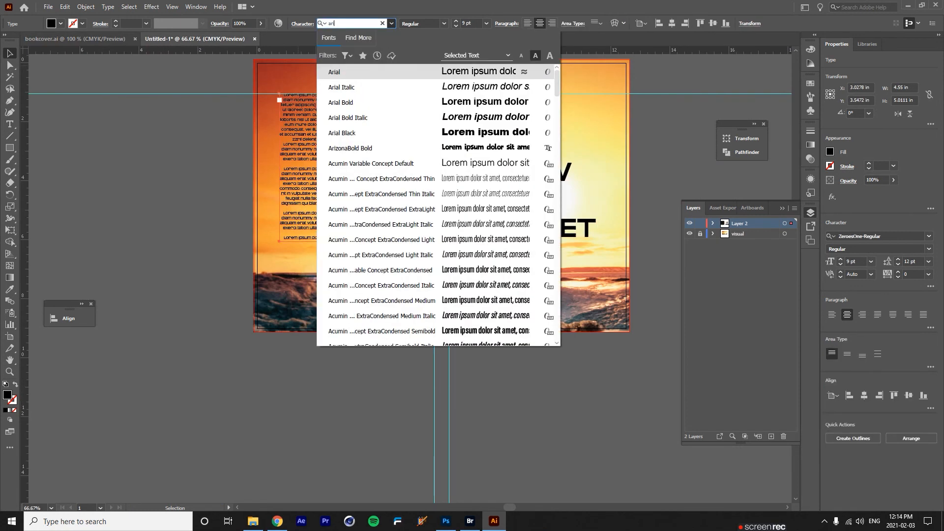
key(Return)
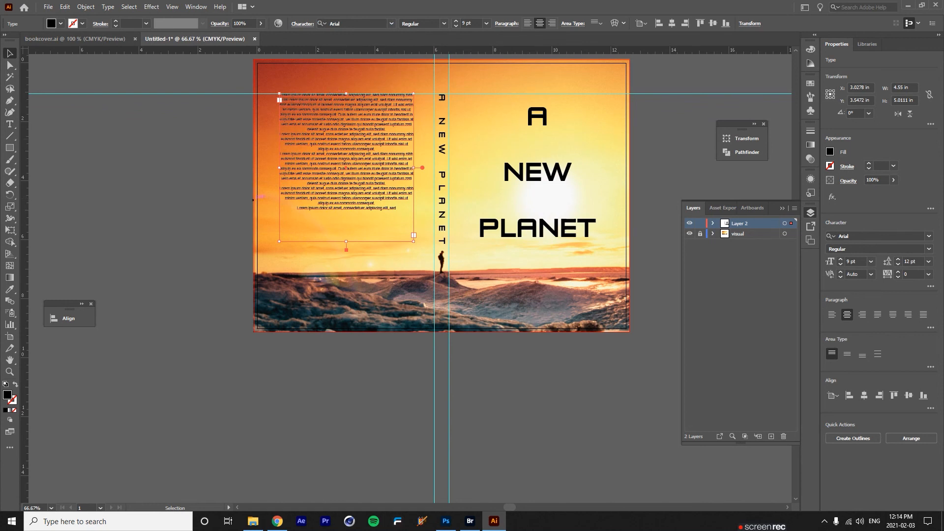
Left-align the body text with tracking 37 and 14 pt leading, then deselect.
click(528, 23)
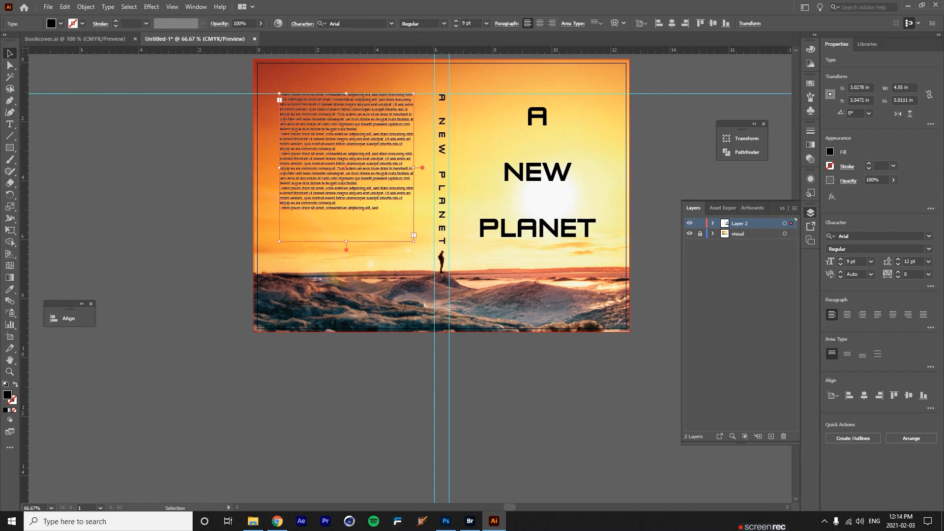
click(302, 23)
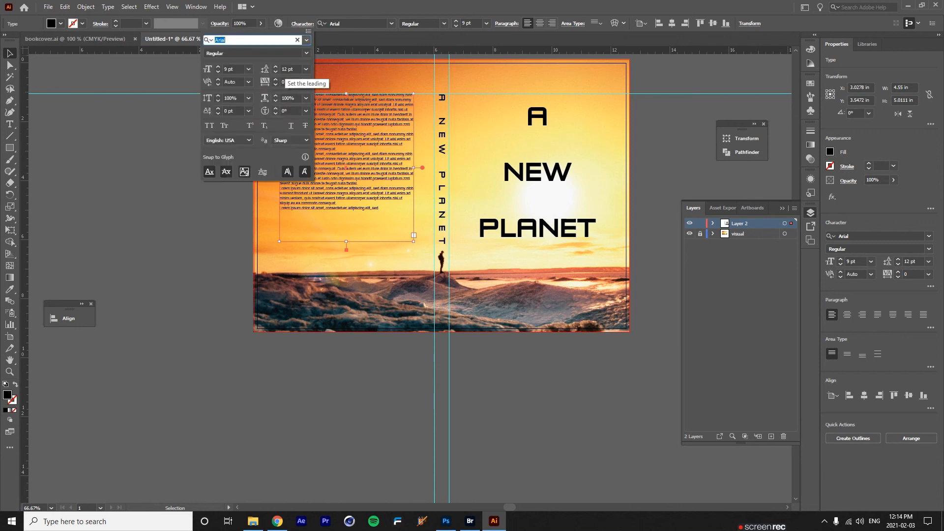
click(275, 79)
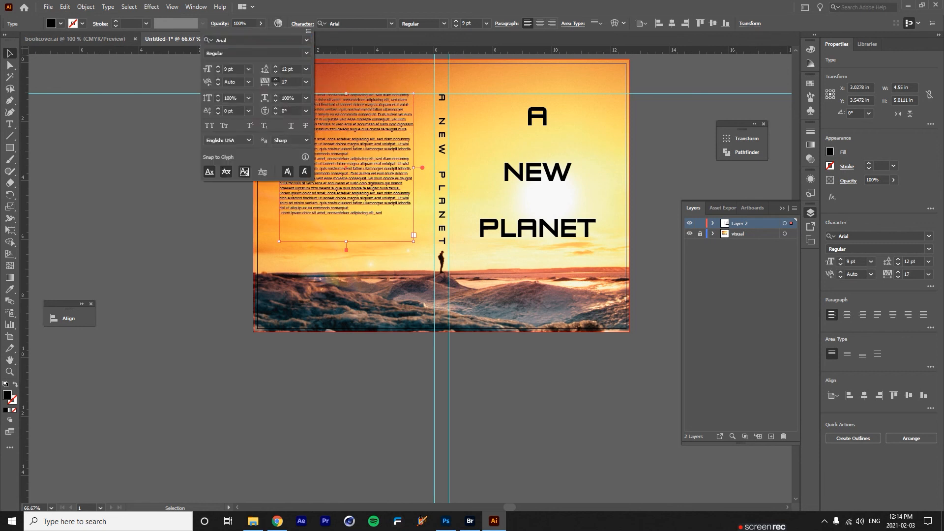
click(275, 79)
click(275, 66)
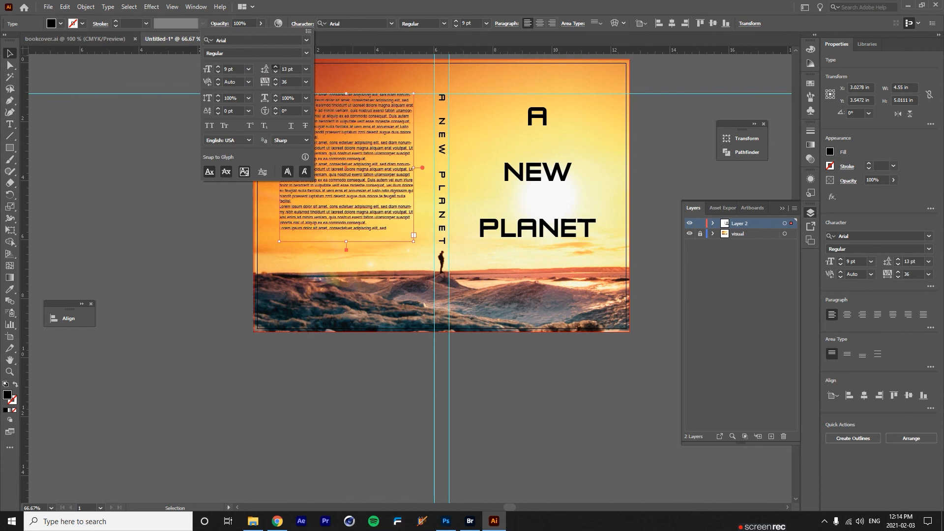
click(275, 72)
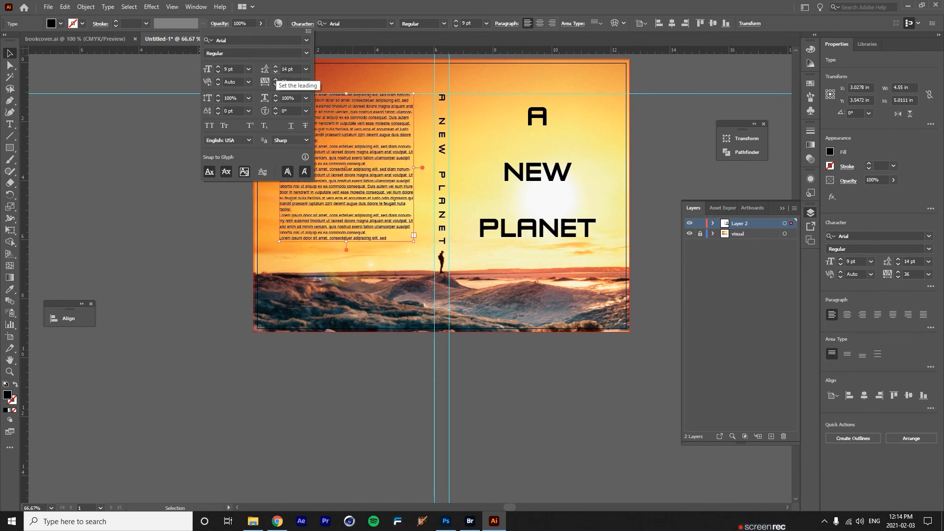
click(275, 80)
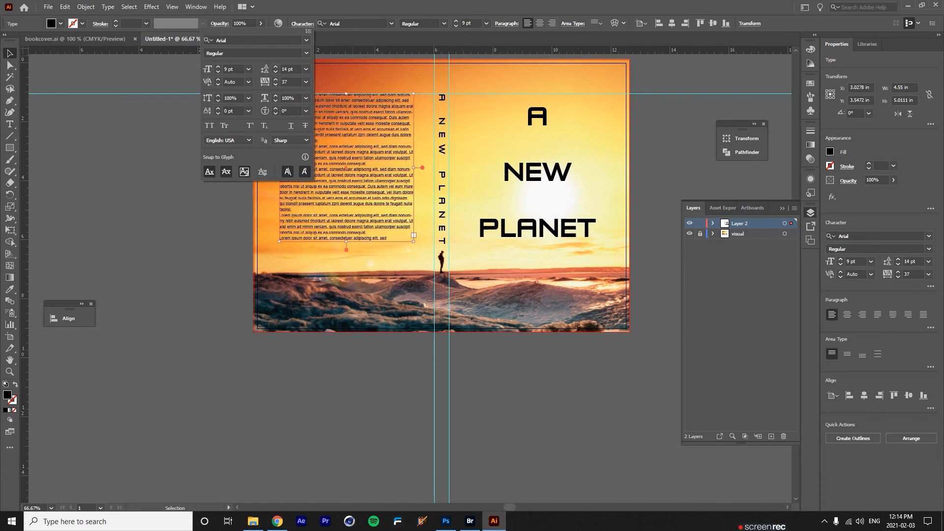
key(Escape)
key(ctrl+shift+a)
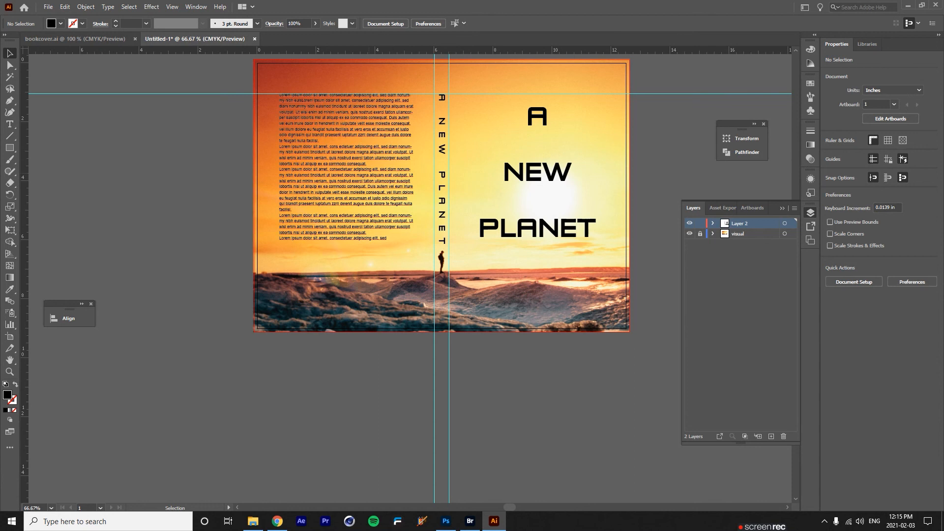
Type the byline 'a novel written by' followed by the author's name below PLANET.
key(t)
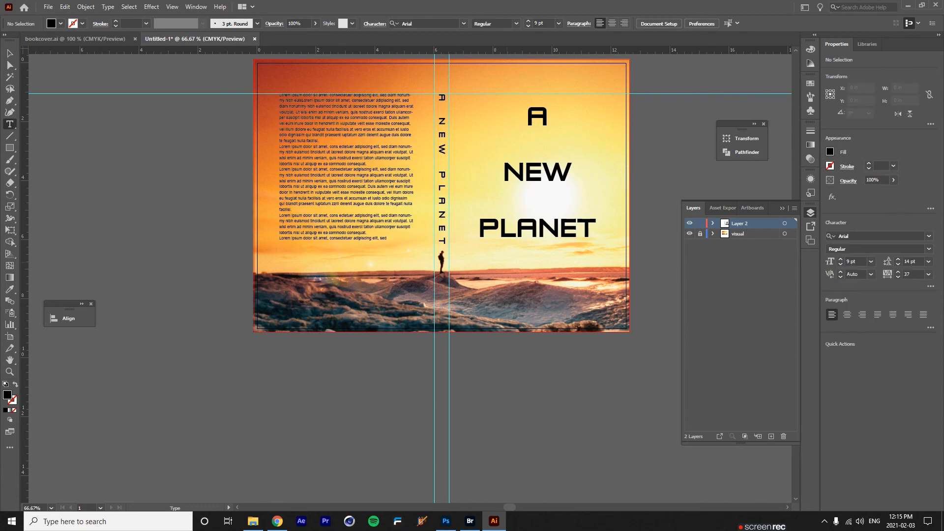
click(506, 257)
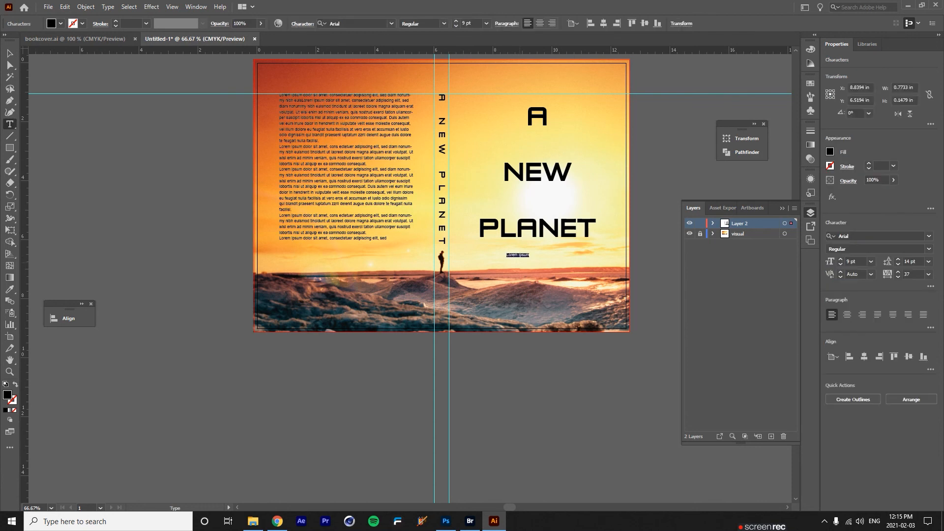
Switch to the Selection tool and view the bookcover.ai reference cover.
click(9, 53)
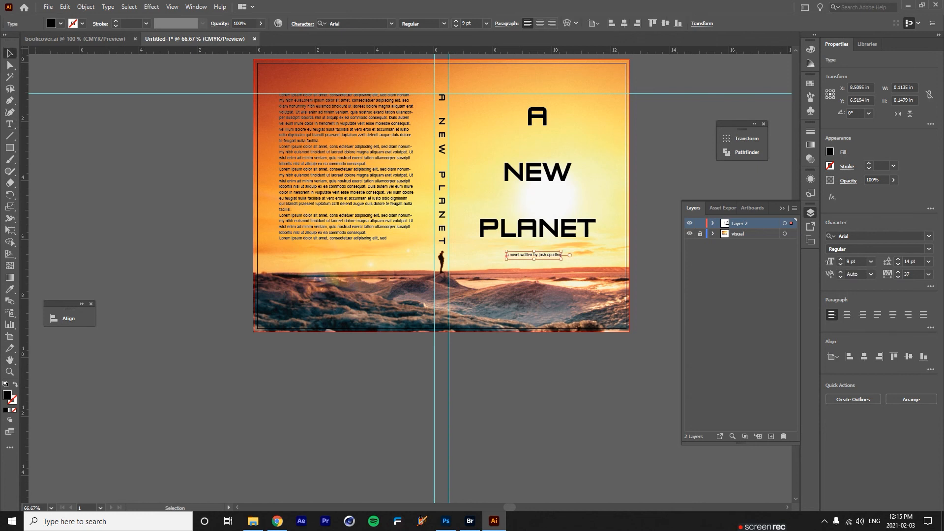
click(76, 39)
click(561, 367)
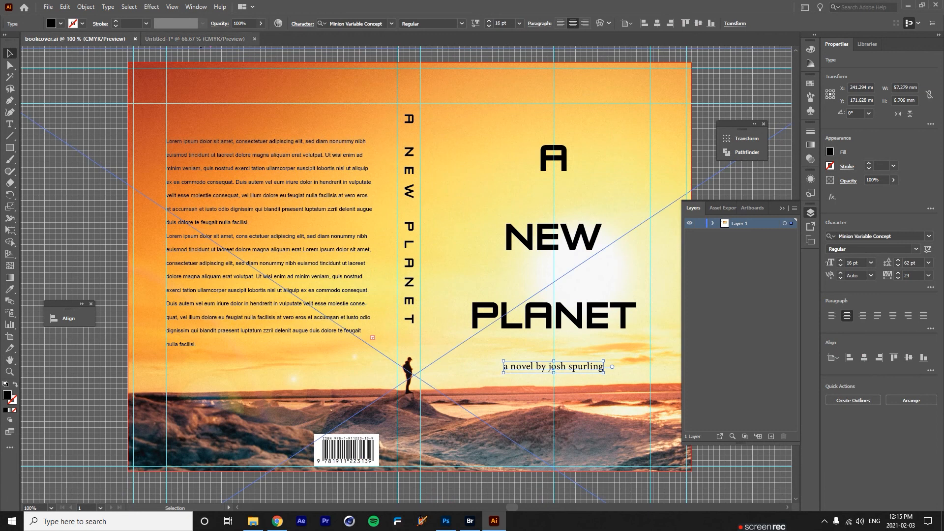
On the Untitled-1 cover, set the author line's font to Minion Variable Concept Regular.
click(196, 39)
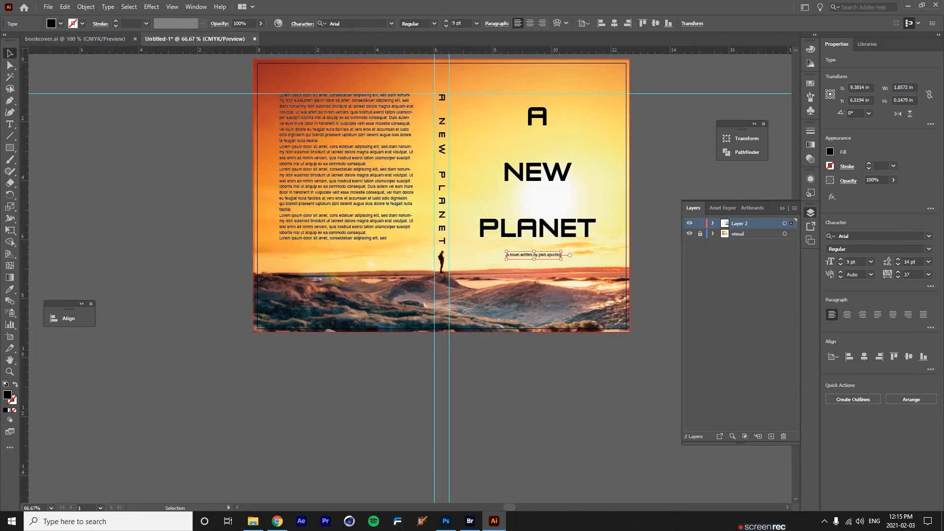
click(391, 23)
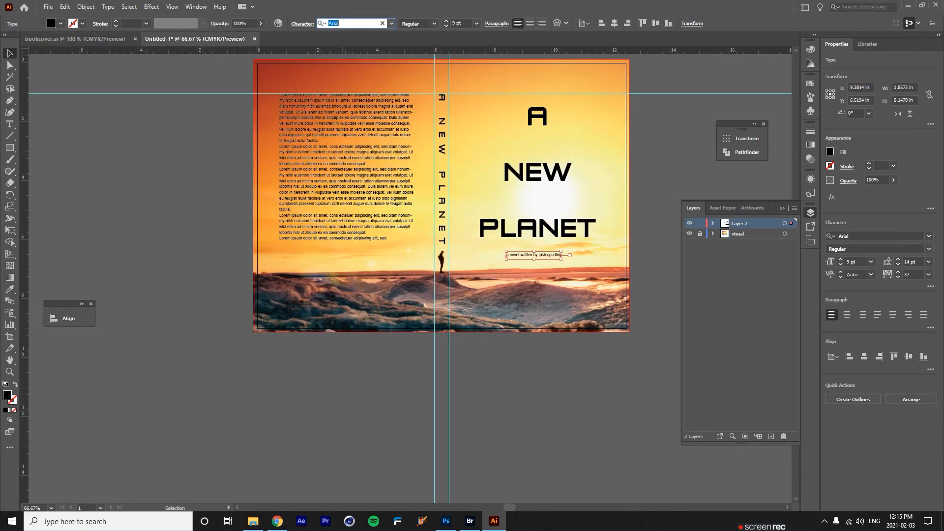
text(mi)
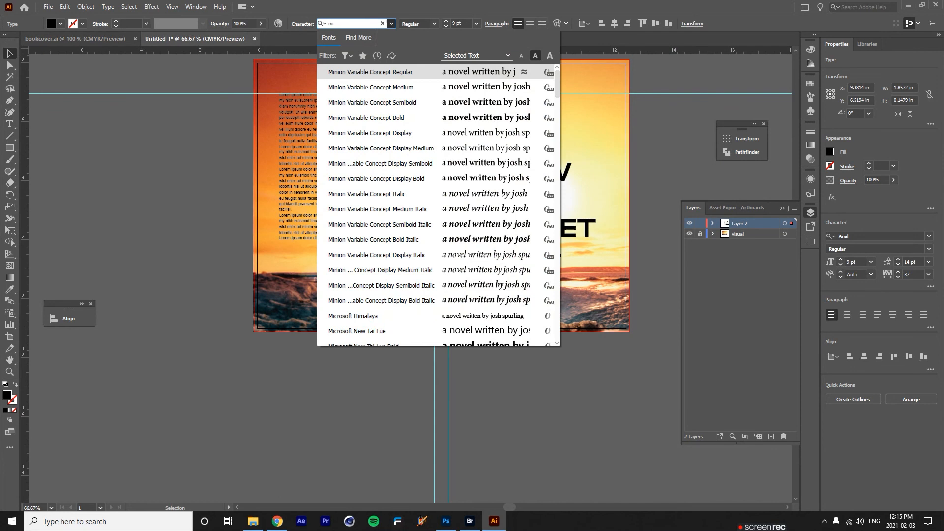
text(nd)
key(BackSpace)
key(BackSpace)
key(BackSpace)
key(Down)
key(Up)
key(Return)
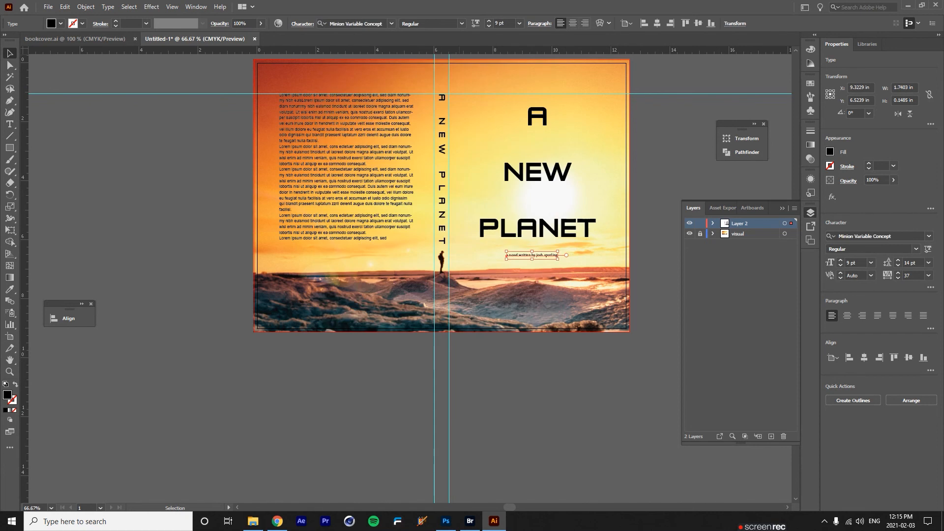
Make the author line 14 pt and shift it left beneath PLANET.
click(519, 23)
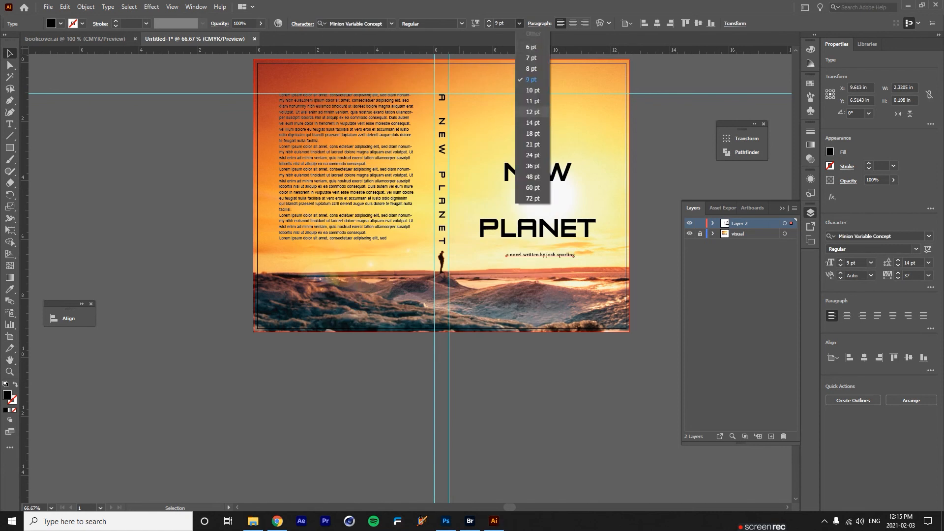
click(533, 123)
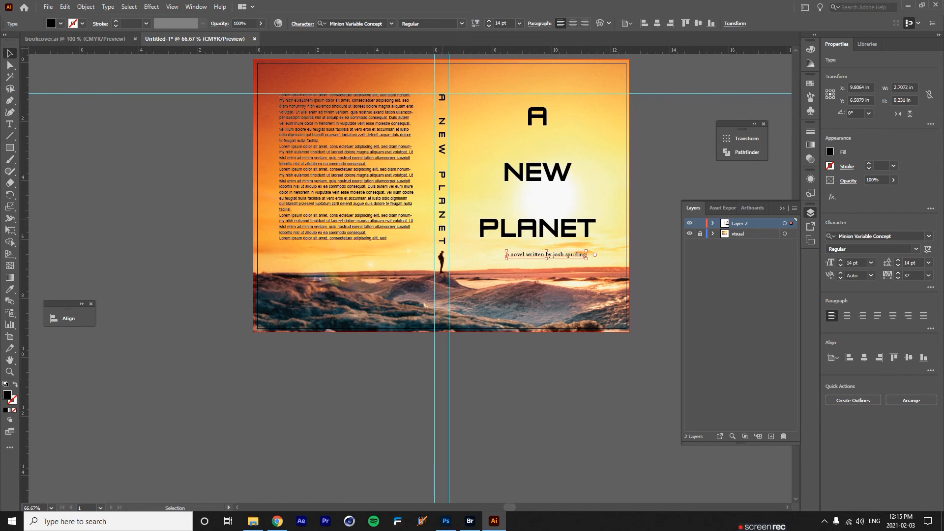
drag(577, 254, 567, 256)
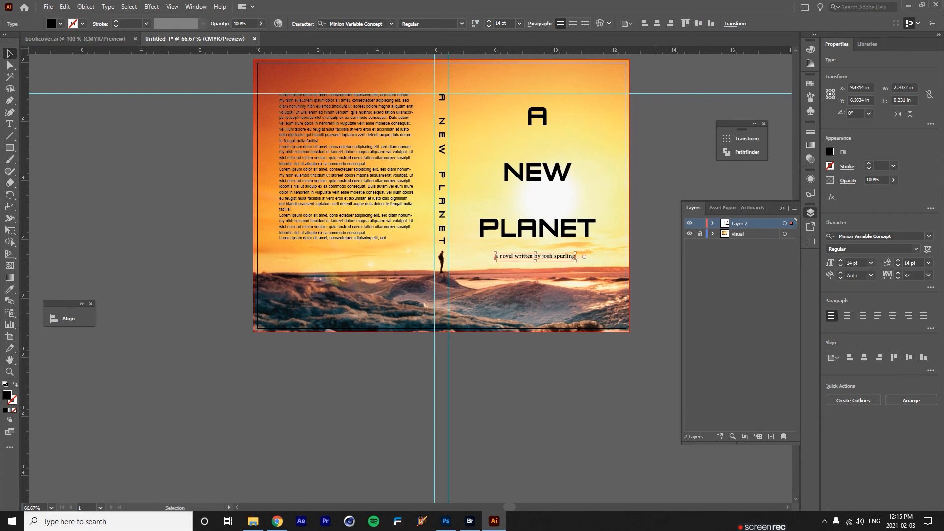
Drop the horizontal guide to the title's top and move the back-cover body text down onto it.
click(657, 261)
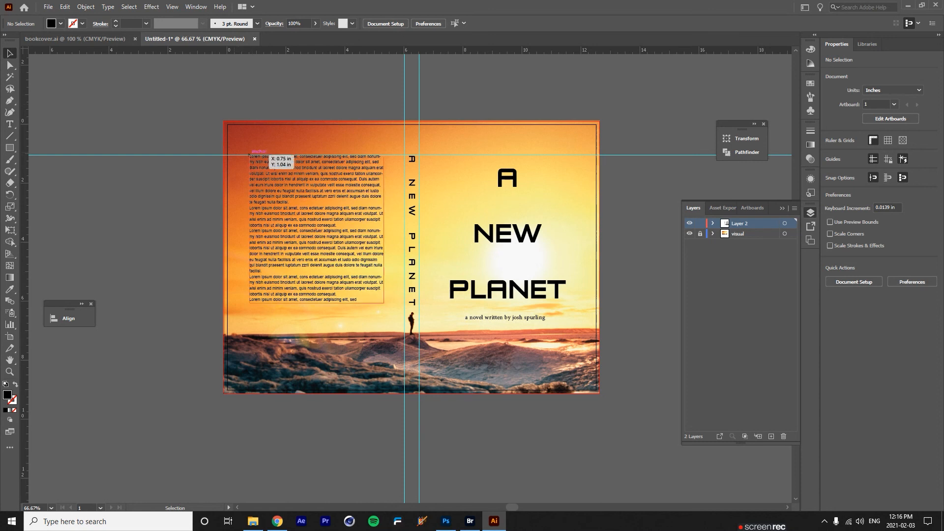
drag(151, 155, 155, 169)
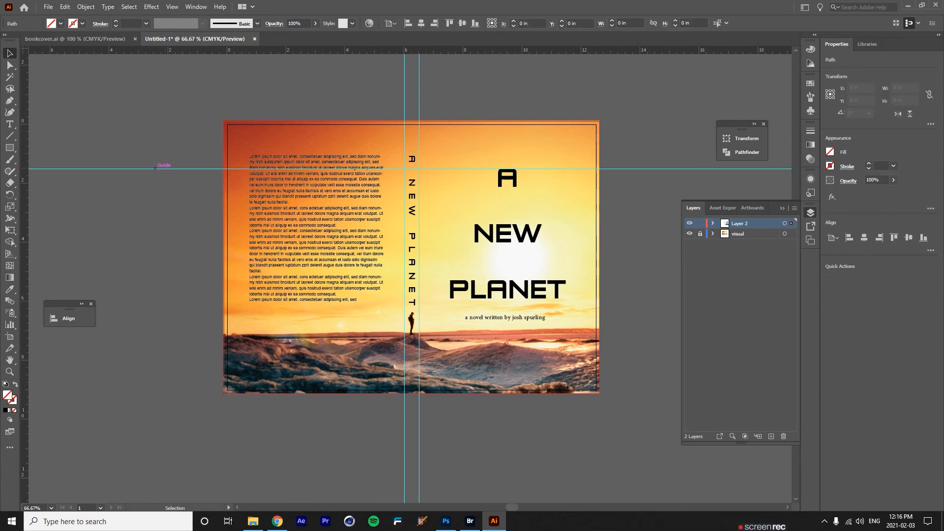
click(250, 161)
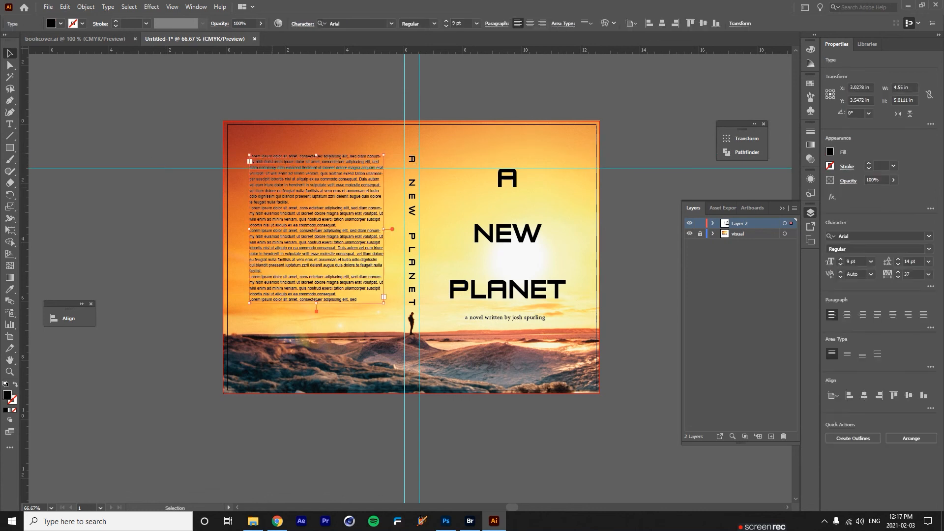
drag(250, 161, 250, 177)
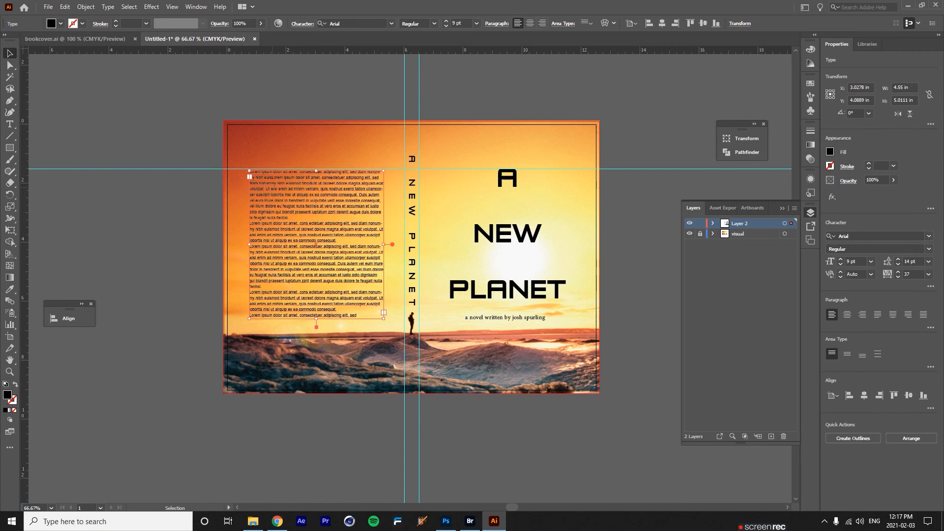
key(Up)
key(Up)
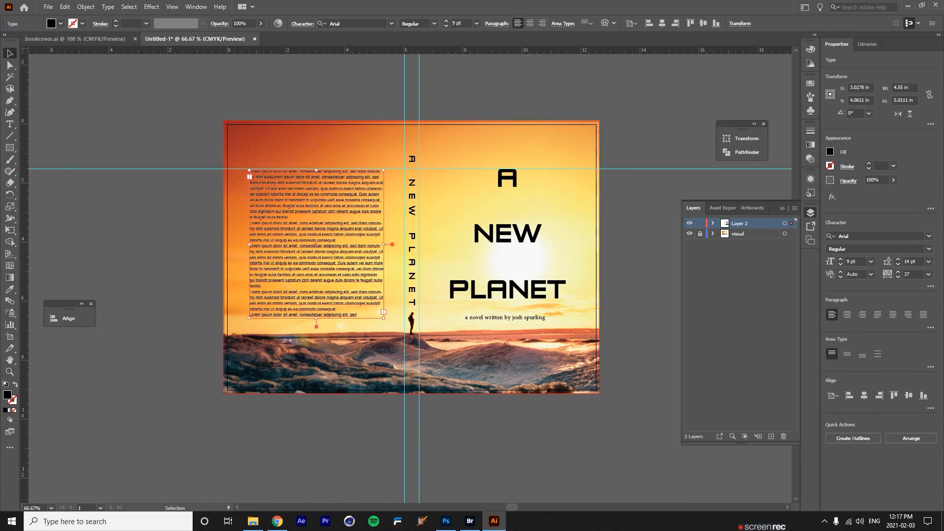
click(153, 155)
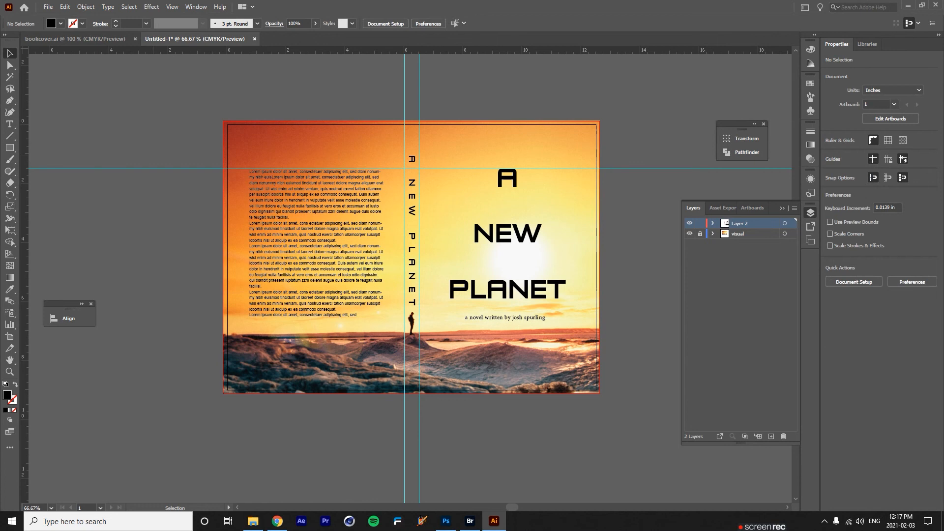